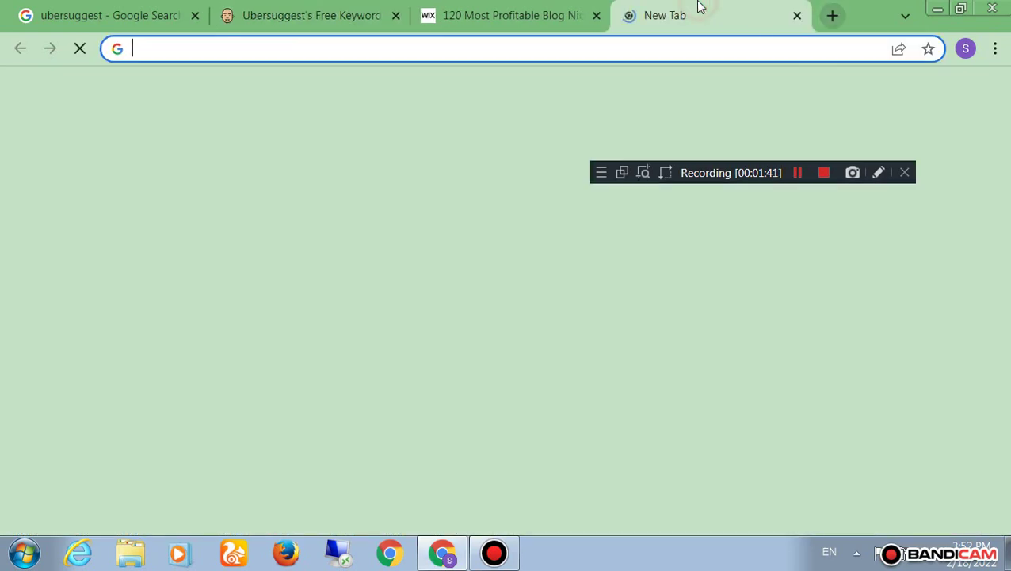
Search Google for "Sports" and dismiss the location access request
{"action": "key", "text": "BackSpace"}
{"action": "key", "text": "BackSpace"}
{"action": "key", "text": "BackSpace"}
{"action": "key", "text": "BackSpace"}
{"action": "key", "text": "BackSpace"}
{"action": "key", "text": "BackSpace"}
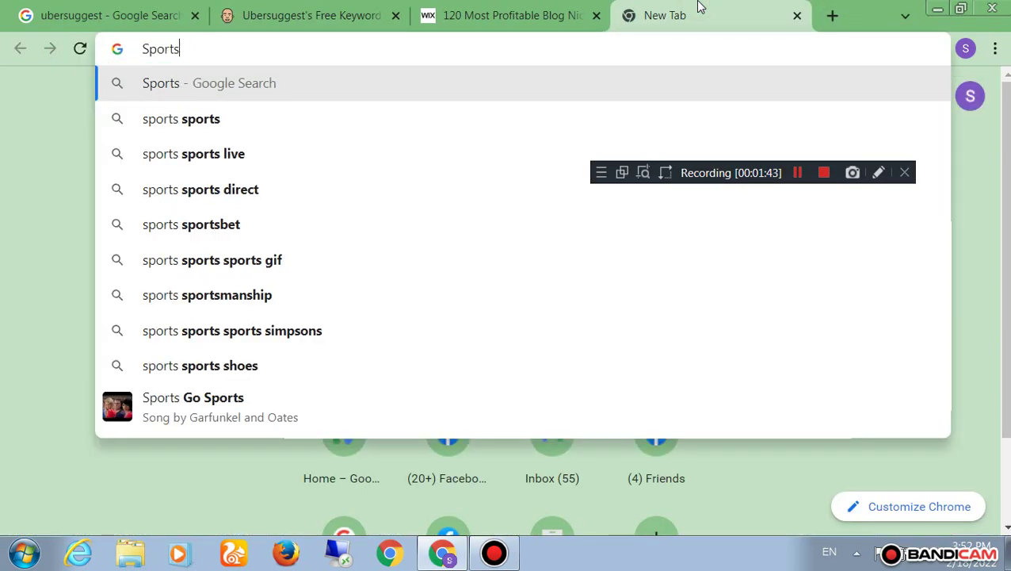
{"action": "key", "text": "Return"}
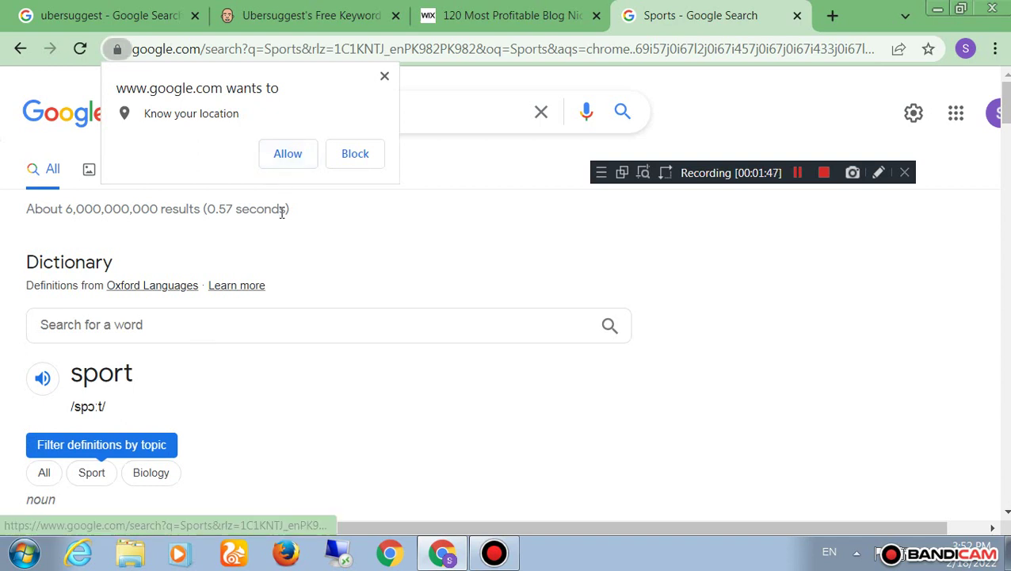
{"action": "left_click", "coordinate": [384, 75]}
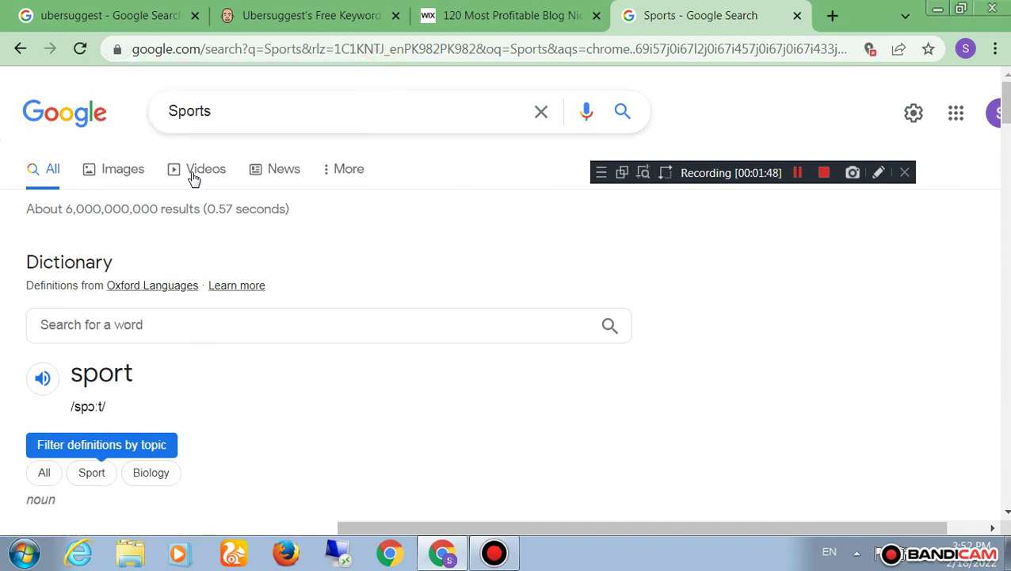
Look over the Sports results and related searches, and examine the options in Google's quick settings
{"action": "triple_click", "coordinate": [123, 206]}
{"action": "left_click", "coordinate": [135, 209]}
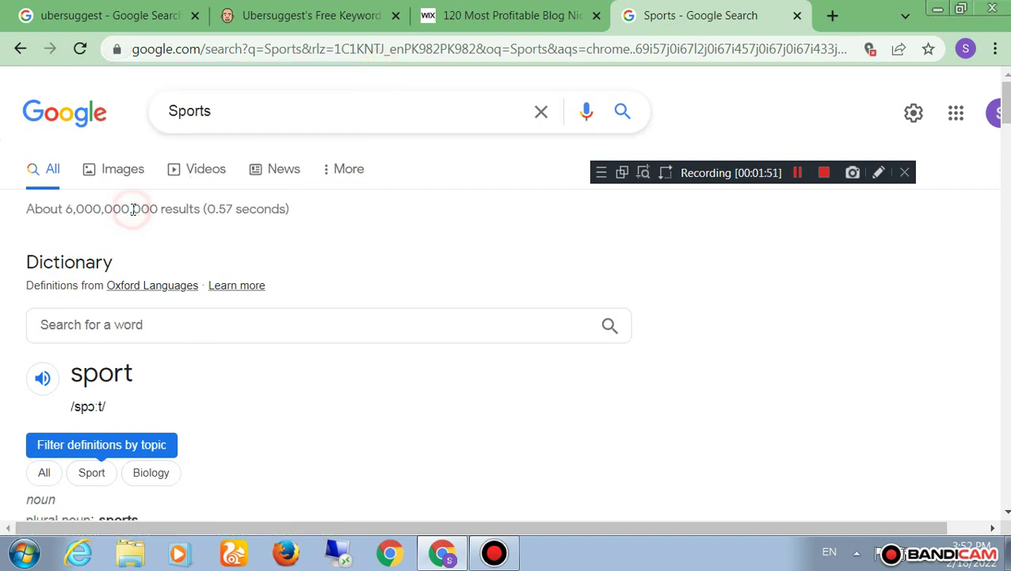
{"action": "scroll", "coordinate": [133, 212], "scroll_direction": "down", "scroll_amount": 15}
{"action": "scroll", "coordinate": [133, 214], "scroll_direction": "down", "scroll_amount": 10}
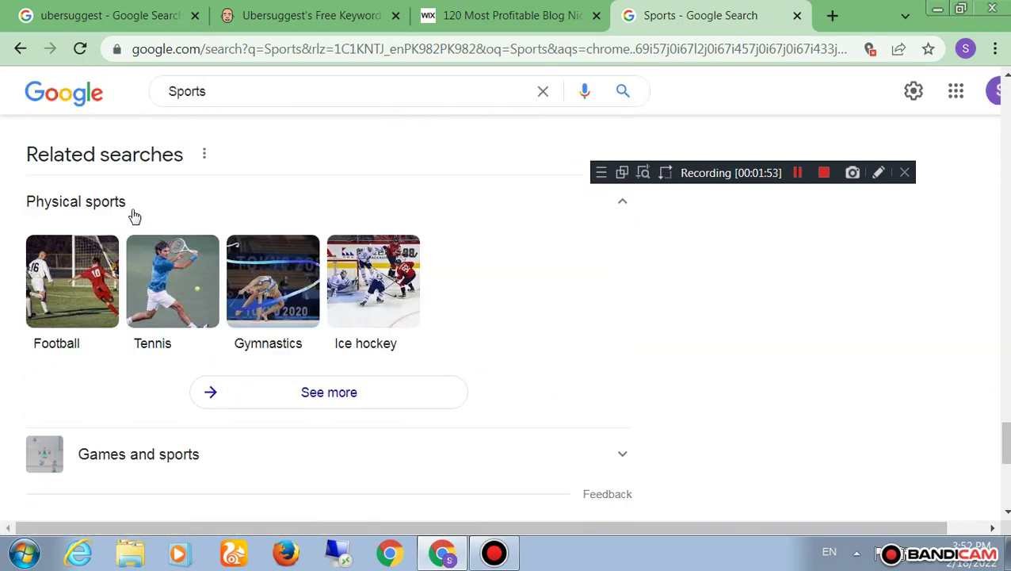
{"action": "left_click", "coordinate": [913, 90]}
{"action": "scroll", "coordinate": [790, 258], "scroll_direction": "down", "scroll_amount": 3}
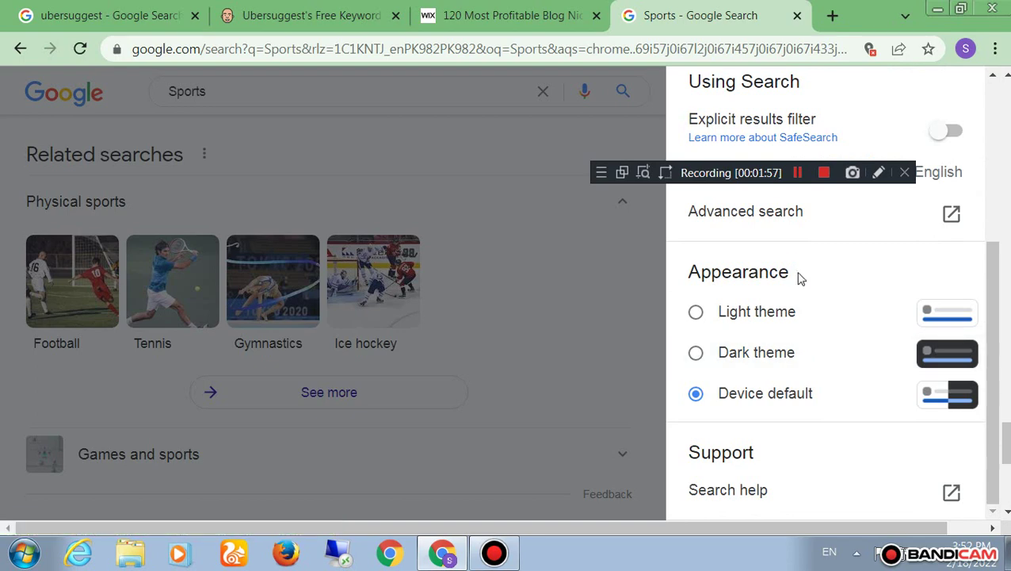
{"action": "scroll", "coordinate": [828, 226], "scroll_direction": "down", "scroll_amount": 1}
{"action": "scroll", "coordinate": [828, 225], "scroll_direction": "up", "scroll_amount": 2}
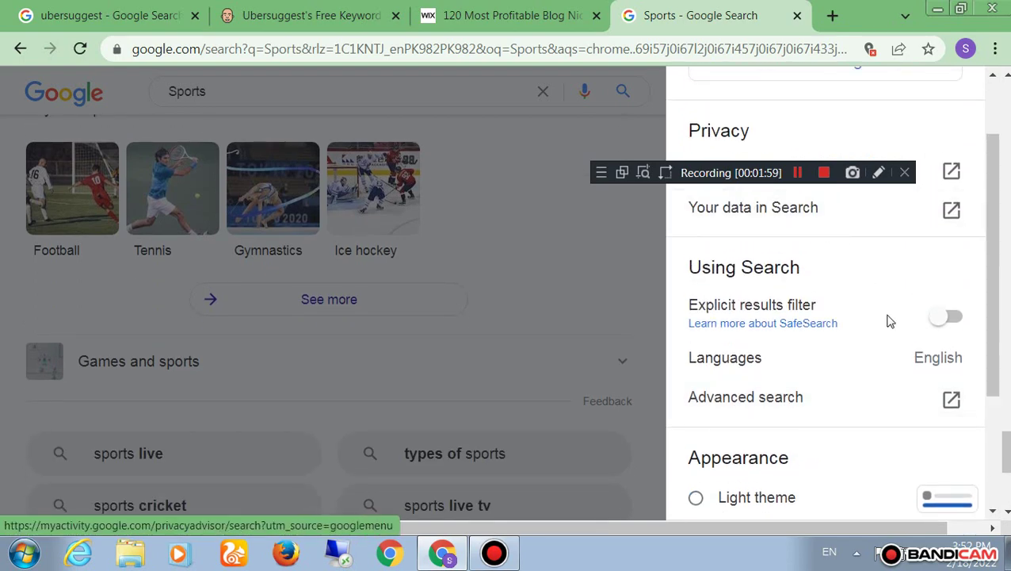
Reduce the browser's page zoom to 75%
{"action": "left_click", "coordinate": [996, 48]}
{"action": "left_click", "coordinate": [882, 219]}
{"action": "left_click", "coordinate": [885, 220]}
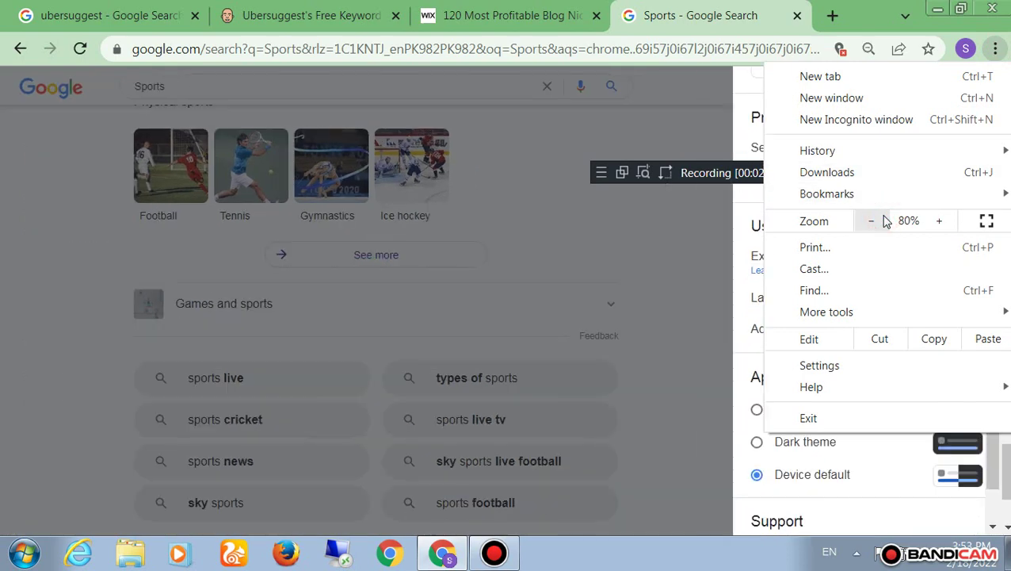
{"action": "left_click", "coordinate": [885, 221]}
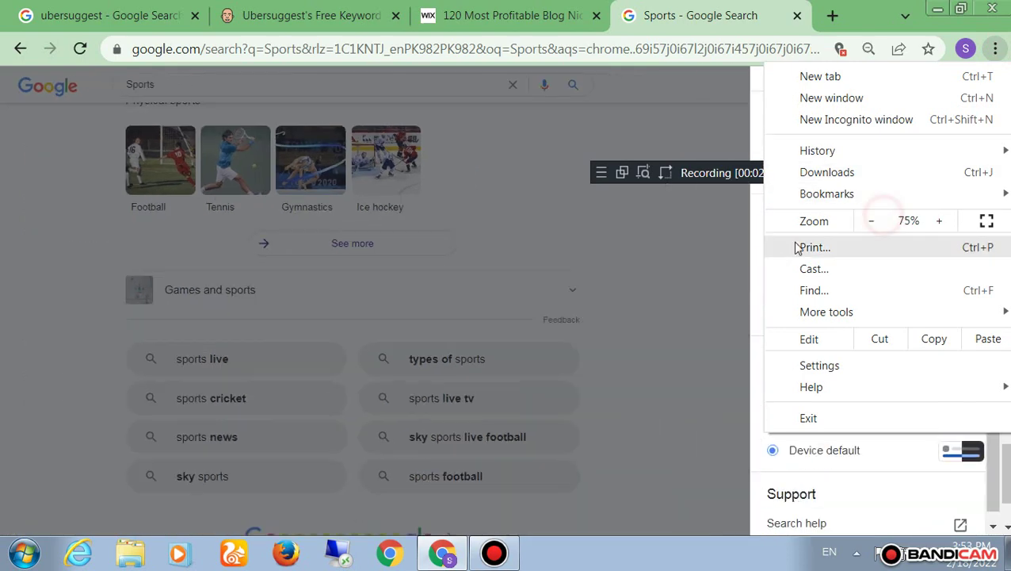
{"action": "left_click", "coordinate": [752, 199]}
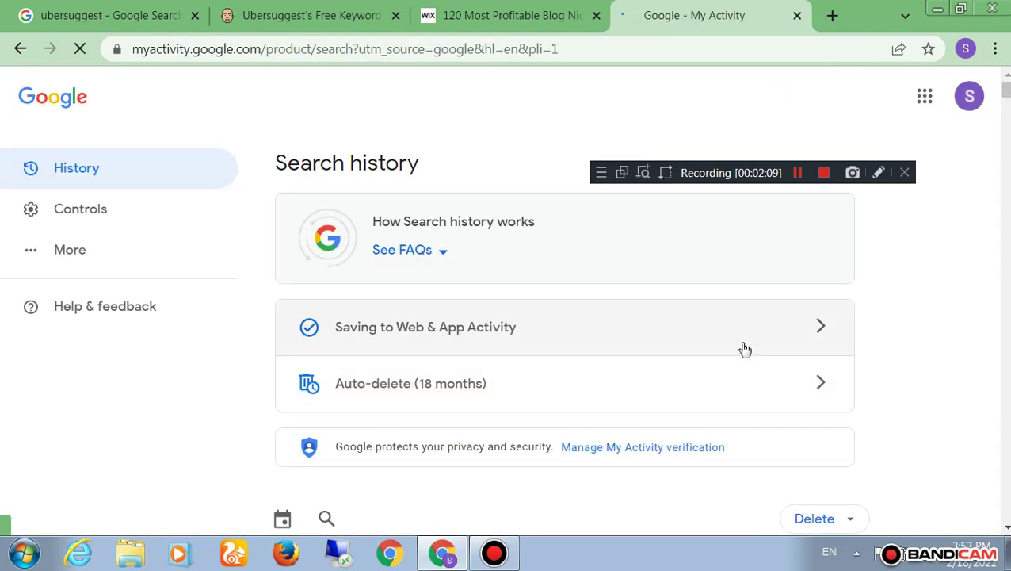
{"action": "scroll", "coordinate": [567, 331], "scroll_direction": "down", "scroll_amount": 10}
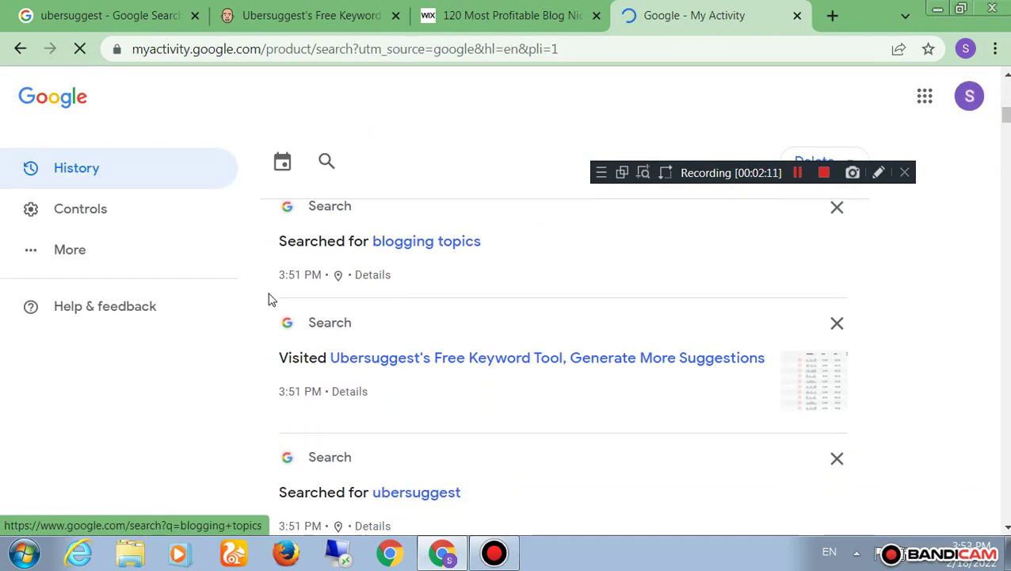
{"action": "left_click", "coordinate": [20, 48]}
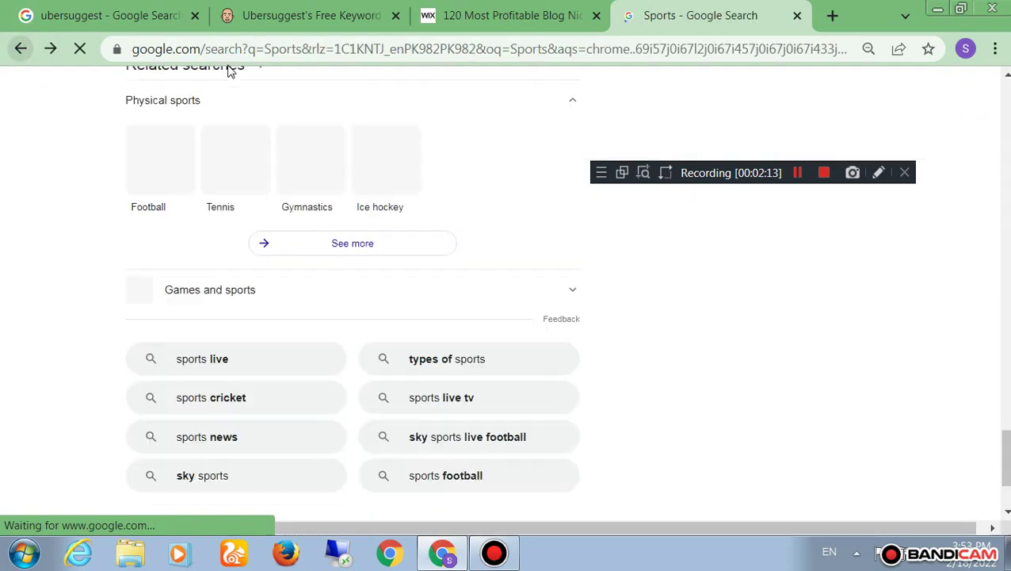
{"action": "scroll", "coordinate": [835, 368], "scroll_direction": "up", "scroll_amount": 5}
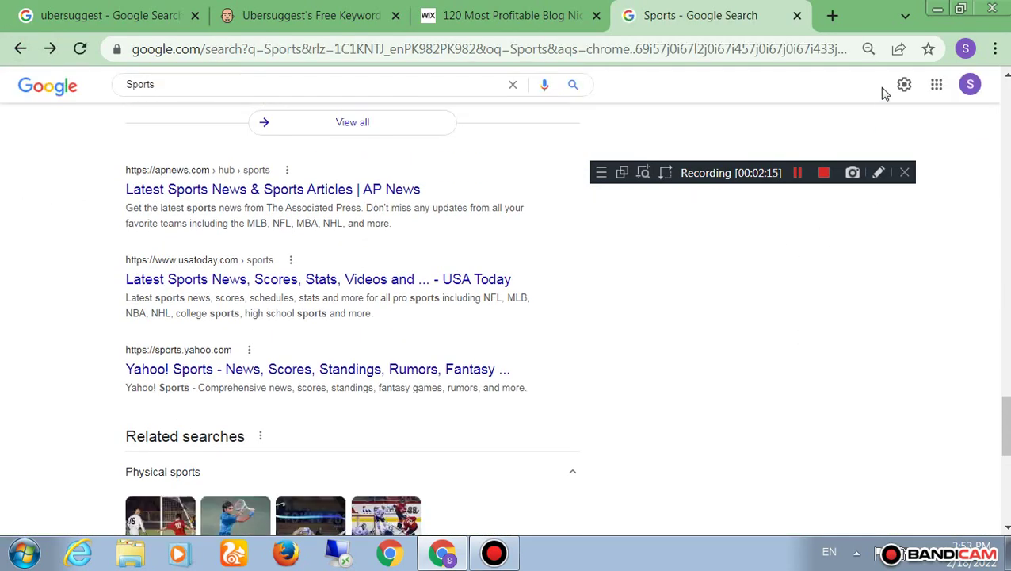
Open Google's full search settings page from the quick settings of the Sports results
{"action": "left_click", "coordinate": [904, 84]}
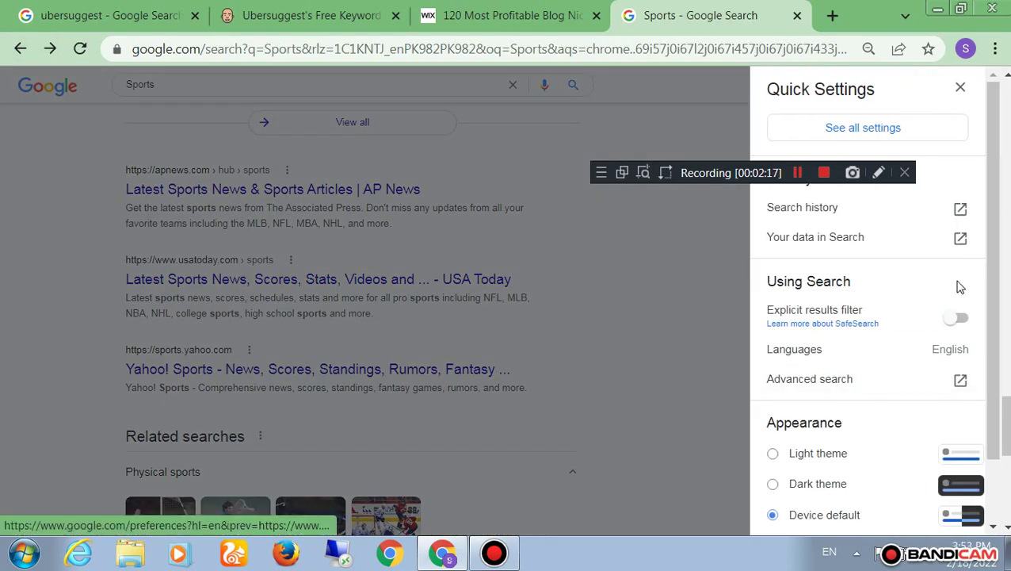
{"action": "scroll", "coordinate": [864, 372], "scroll_direction": "down", "scroll_amount": 1}
{"action": "scroll", "coordinate": [865, 372], "scroll_direction": "down", "scroll_amount": 1}
{"action": "scroll", "coordinate": [865, 372], "scroll_direction": "up", "scroll_amount": 2}
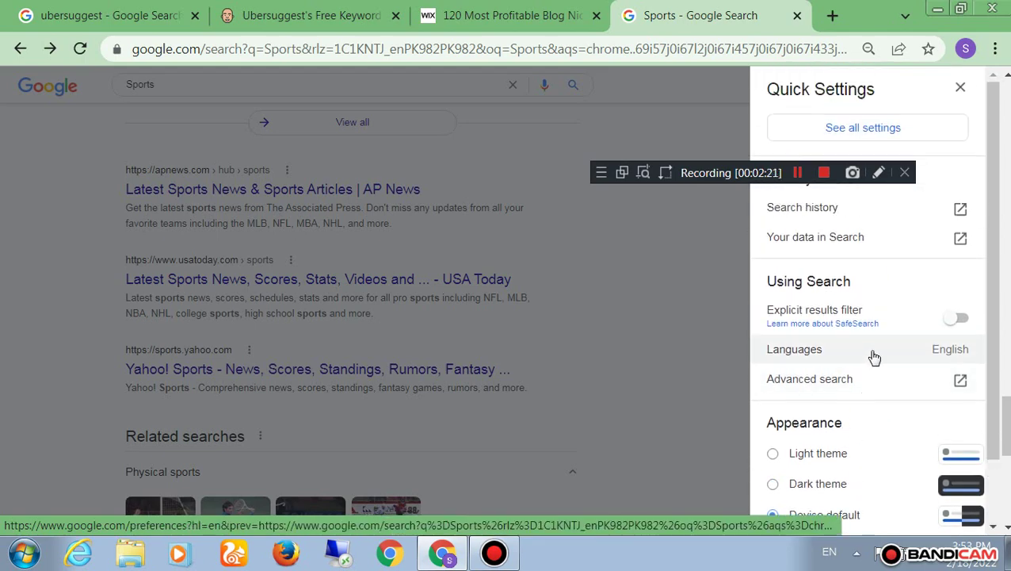
{"action": "left_click", "coordinate": [893, 135]}
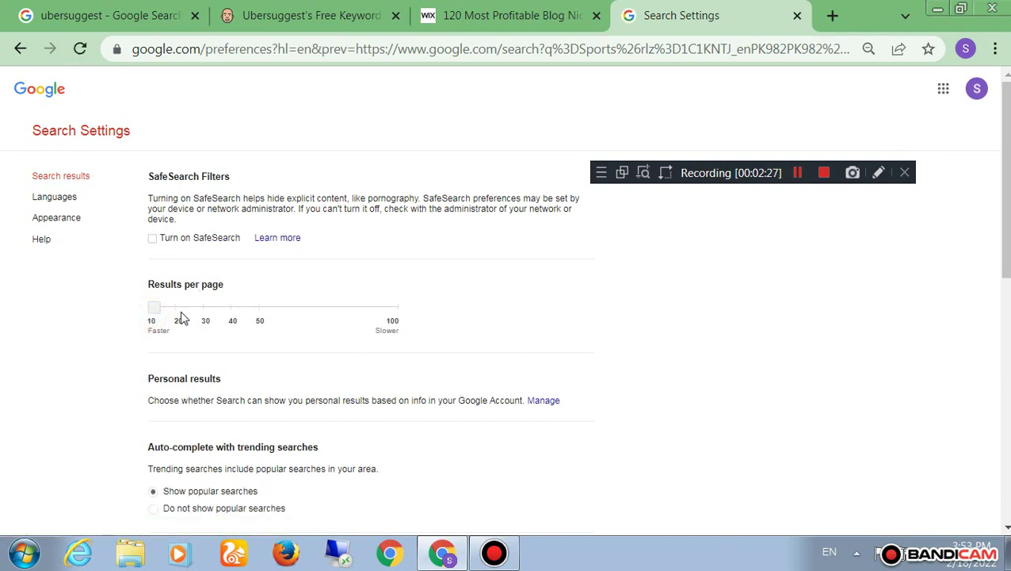
Set the results per page to 100 in the search settings, checking the page numbering under the ubersuggest results
{"action": "left_click_drag", "start_coordinate": [154, 314], "coordinate": [379, 323]}
{"action": "left_click", "coordinate": [176, 15]}
{"action": "left_click", "coordinate": [41, 406]}
{"action": "scroll", "coordinate": [41, 403], "scroll_direction": "down", "scroll_amount": 10}
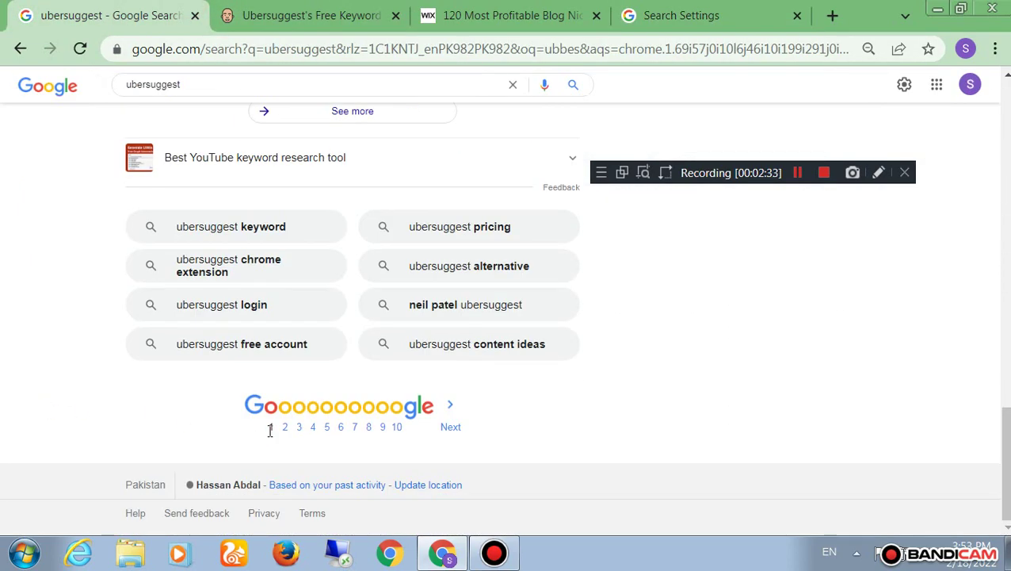
{"action": "left_click", "coordinate": [634, 17]}
{"action": "left_click_drag", "start_coordinate": [260, 309], "coordinate": [343, 330]}
Expand the full region list, keep the current region, and save the search preferences
{"action": "scroll", "coordinate": [438, 325], "scroll_direction": "down", "scroll_amount": 10}
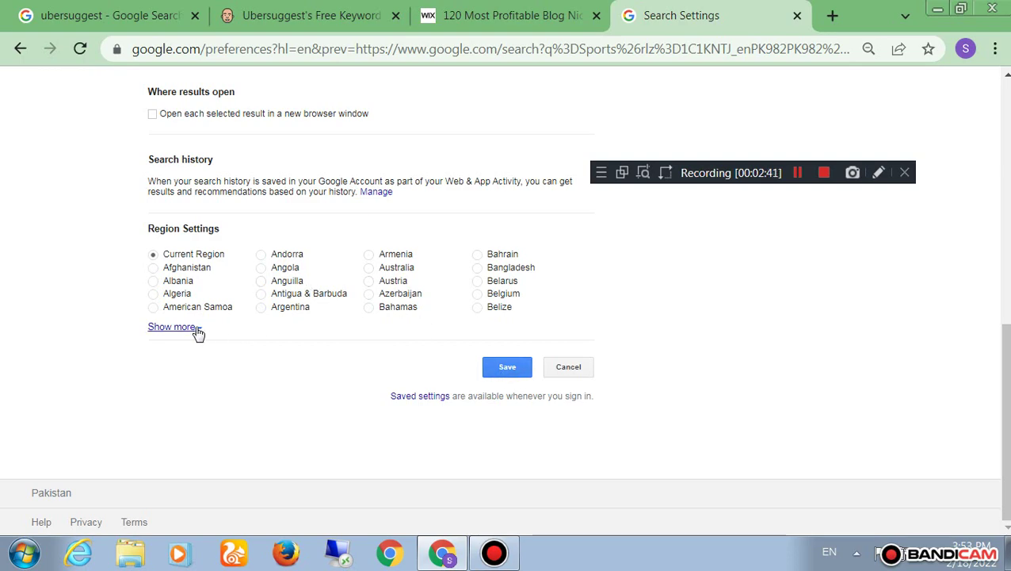
{"action": "left_click", "coordinate": [172, 326]}
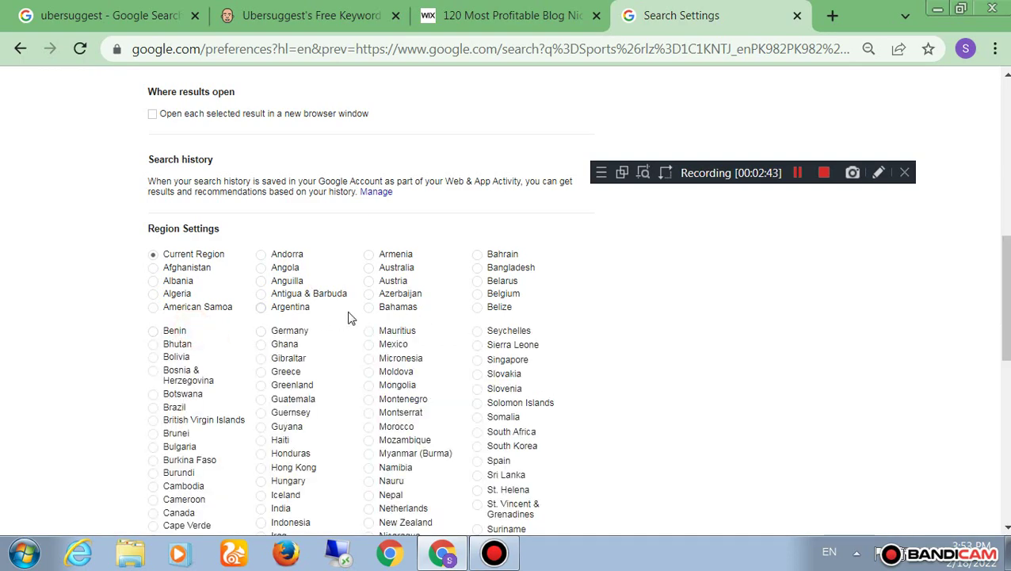
{"action": "scroll", "coordinate": [351, 316], "scroll_direction": "down", "scroll_amount": 6}
{"action": "scroll", "coordinate": [426, 294], "scroll_direction": "up", "scroll_amount": 15}
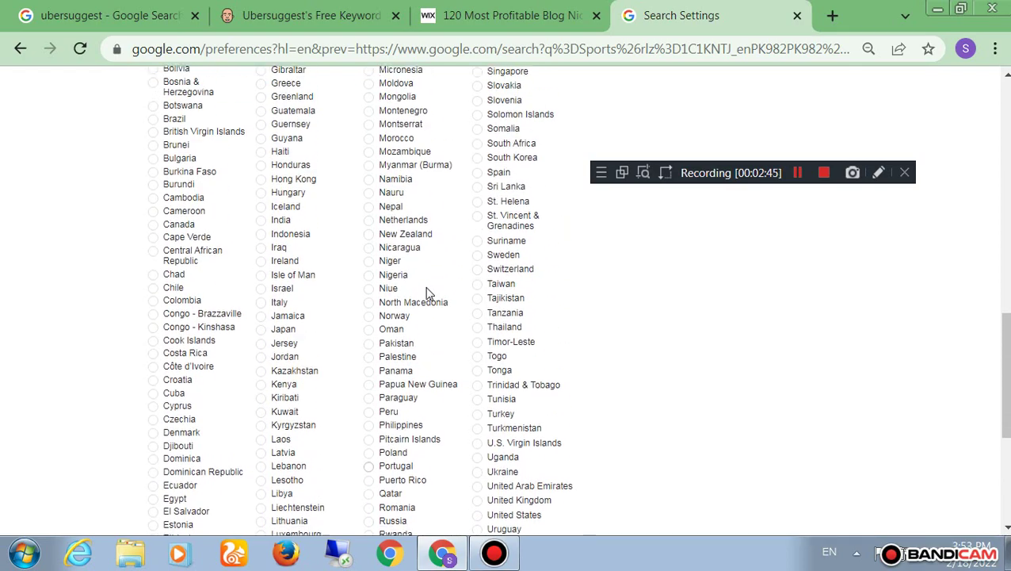
{"action": "scroll", "coordinate": [426, 293], "scroll_direction": "up", "scroll_amount": 2}
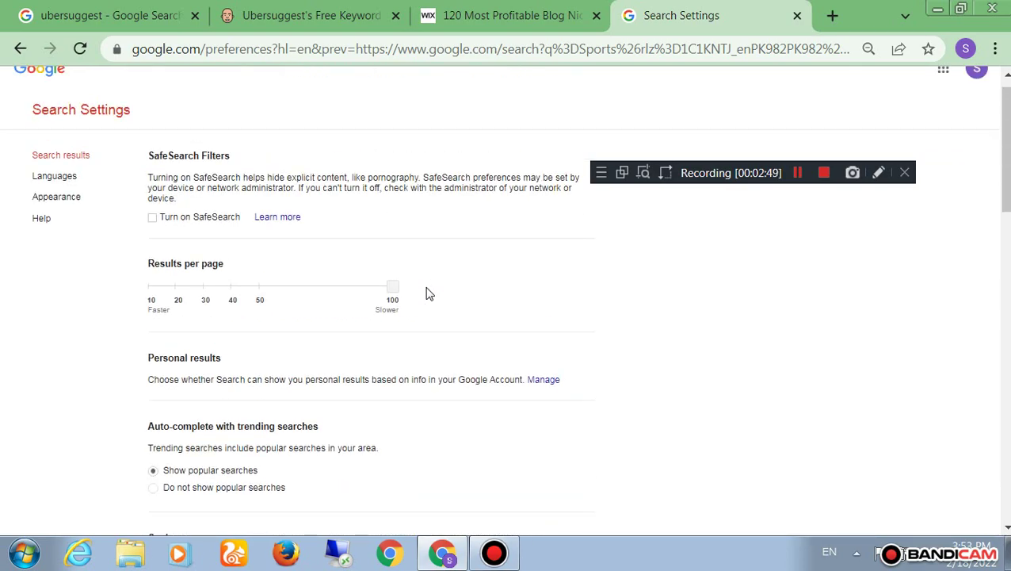
{"action": "scroll", "coordinate": [426, 293], "scroll_direction": "down", "scroll_amount": 15}
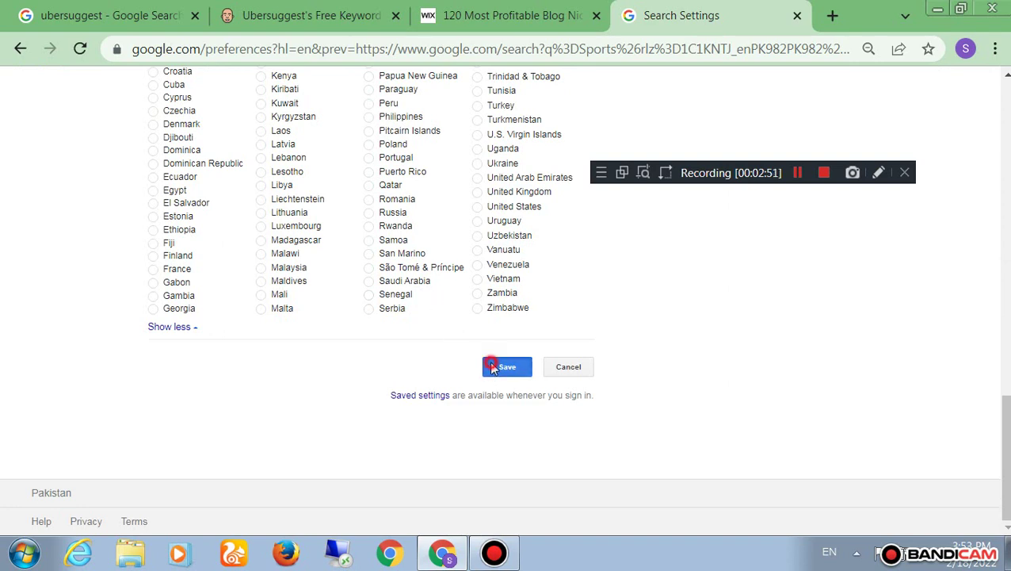
{"action": "left_click", "coordinate": [492, 367]}
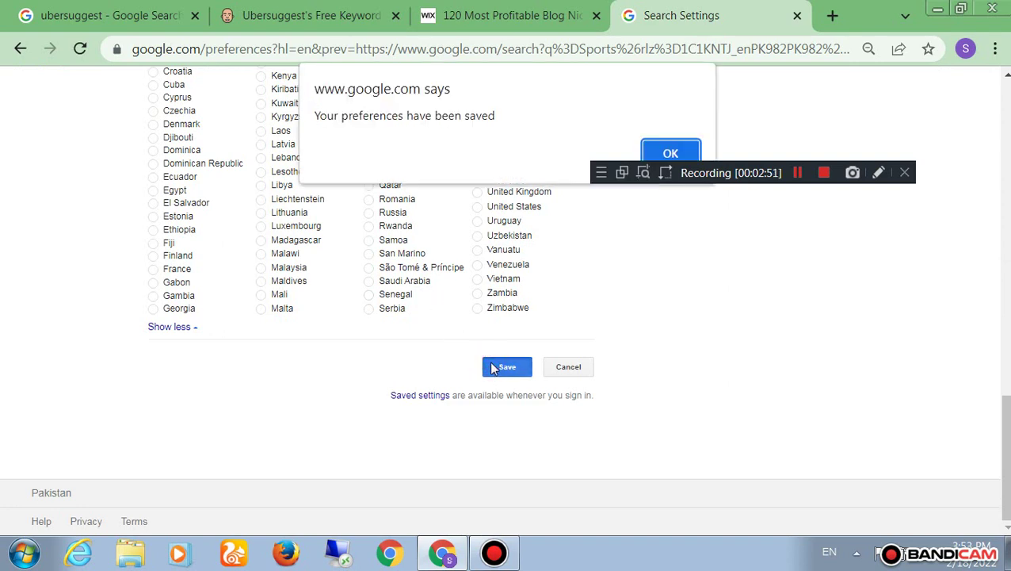
{"action": "left_click", "coordinate": [672, 146]}
Search Google for "Sports" in a new tab and close the old search settings tab
{"action": "left_click", "coordinate": [837, 8]}
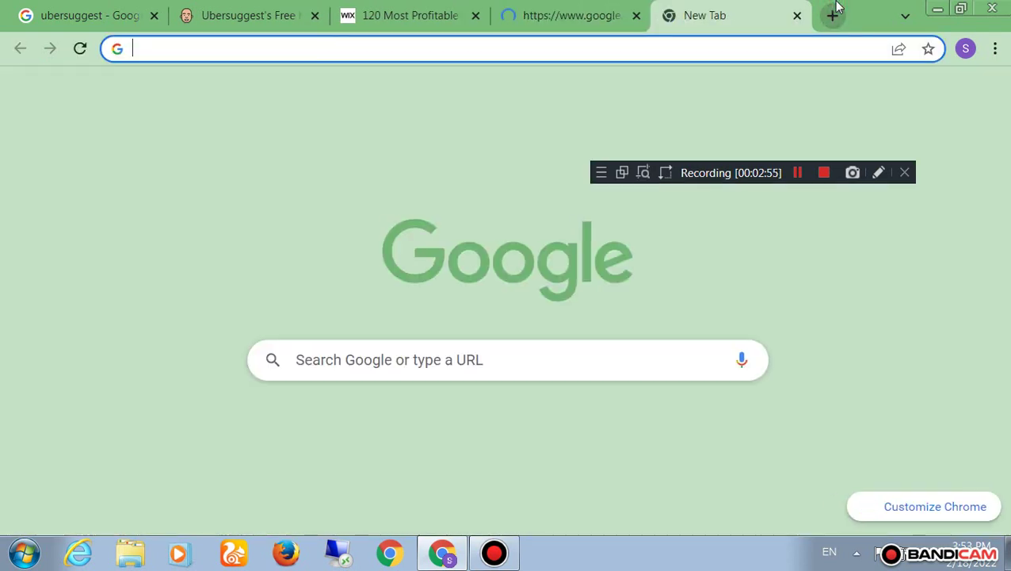
{"action": "type", "text": "Sports"}
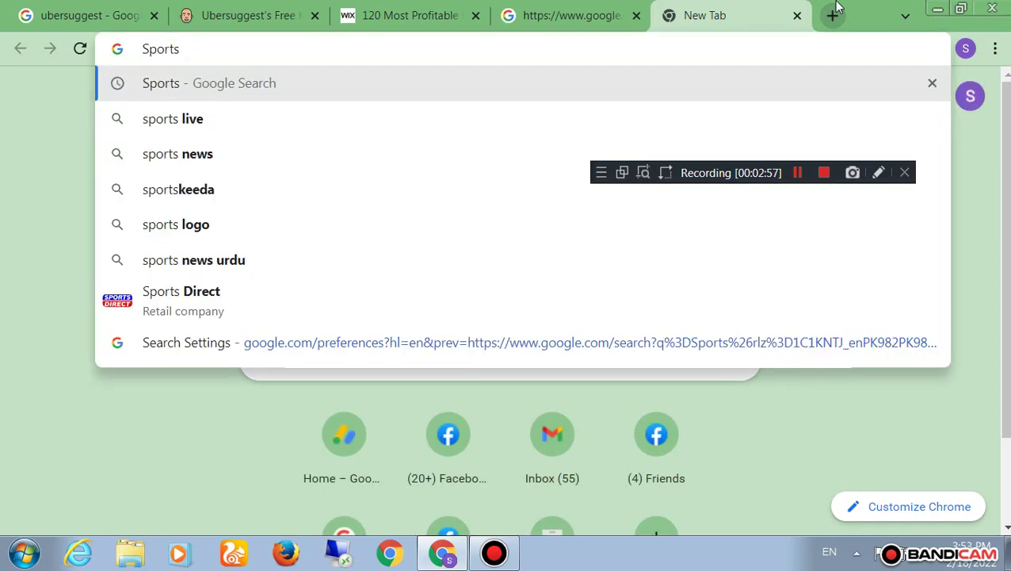
{"action": "key", "text": "Return"}
{"action": "left_click", "coordinate": [636, 15]}
{"action": "left_click", "coordinate": [340, 113]}
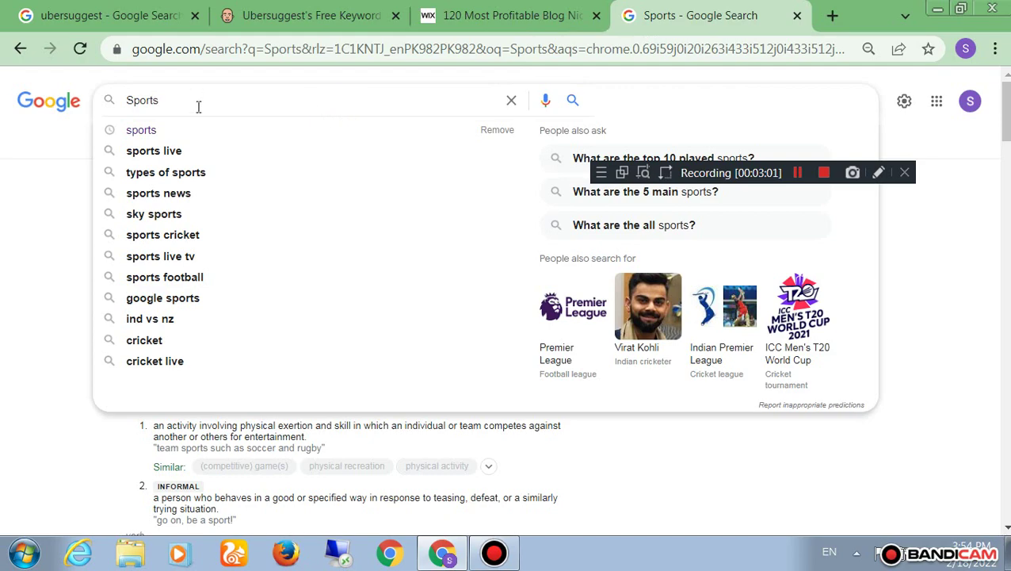
Advance through the Sports results to page 10, page 14 and page 18
{"action": "scroll", "coordinate": [3, 188], "scroll_direction": "down", "scroll_amount": 20}
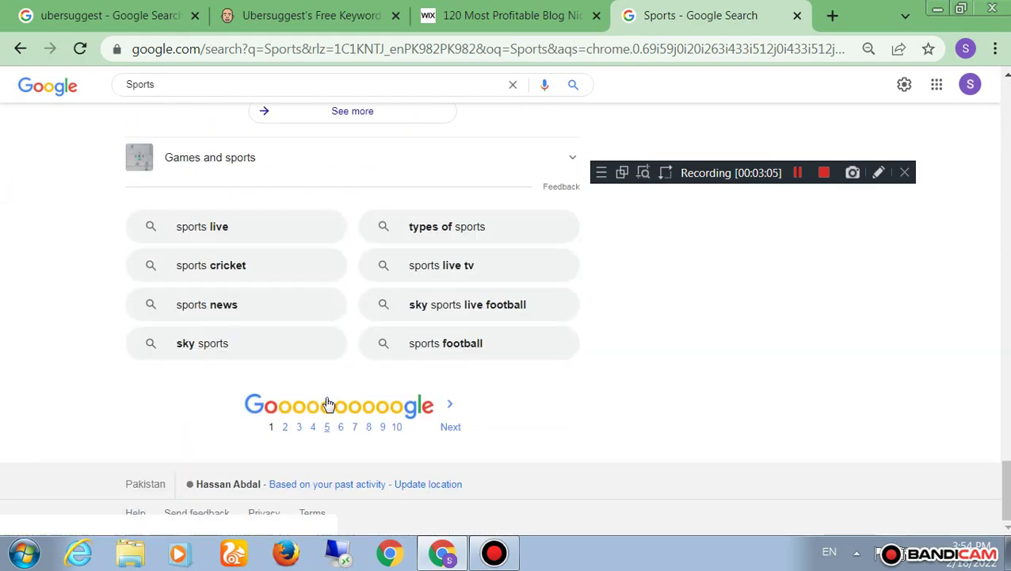
{"action": "left_click", "coordinate": [397, 428]}
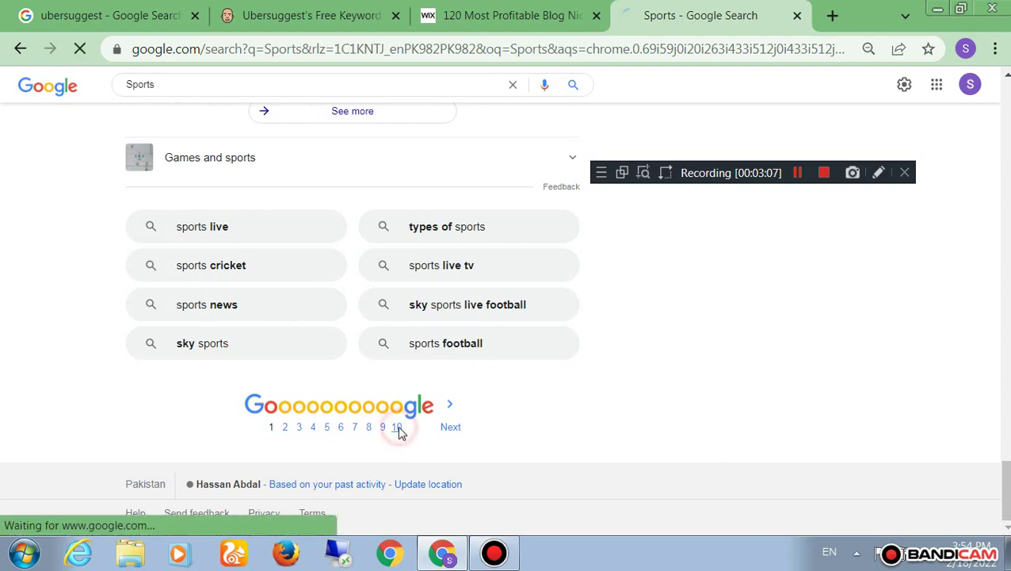
{"action": "scroll", "coordinate": [401, 434], "scroll_direction": "down", "scroll_amount": 10}
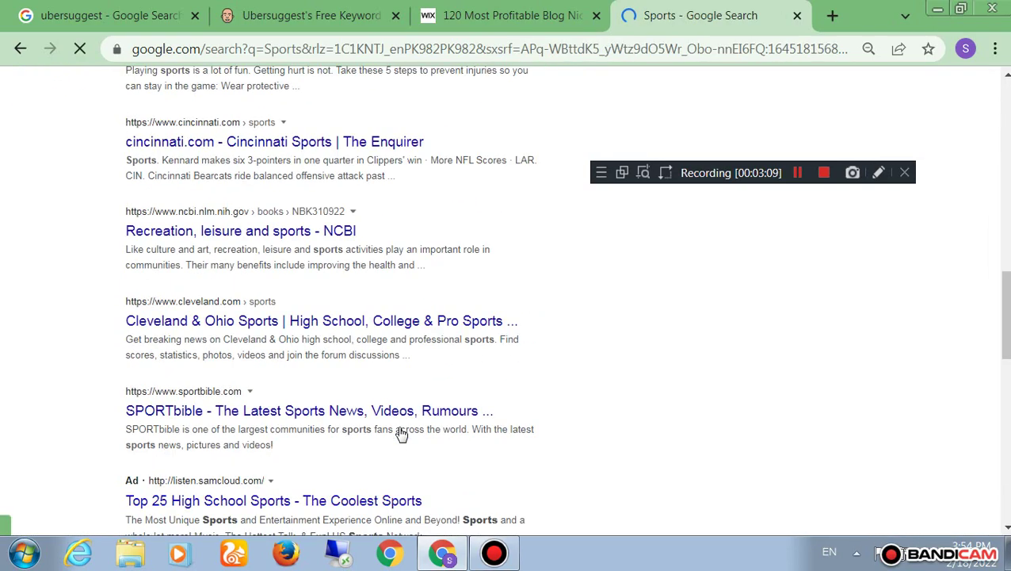
{"action": "scroll", "coordinate": [401, 435], "scroll_direction": "down", "scroll_amount": 10}
{"action": "left_click", "coordinate": [418, 428]}
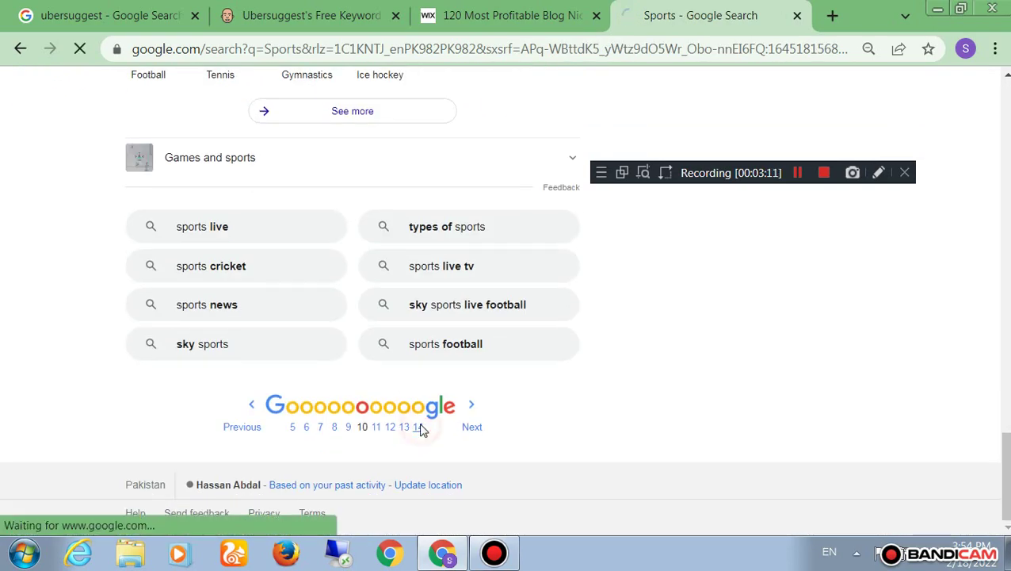
{"action": "scroll", "coordinate": [420, 430], "scroll_direction": "down", "scroll_amount": 10}
{"action": "scroll", "coordinate": [420, 431], "scroll_direction": "down", "scroll_amount": 10}
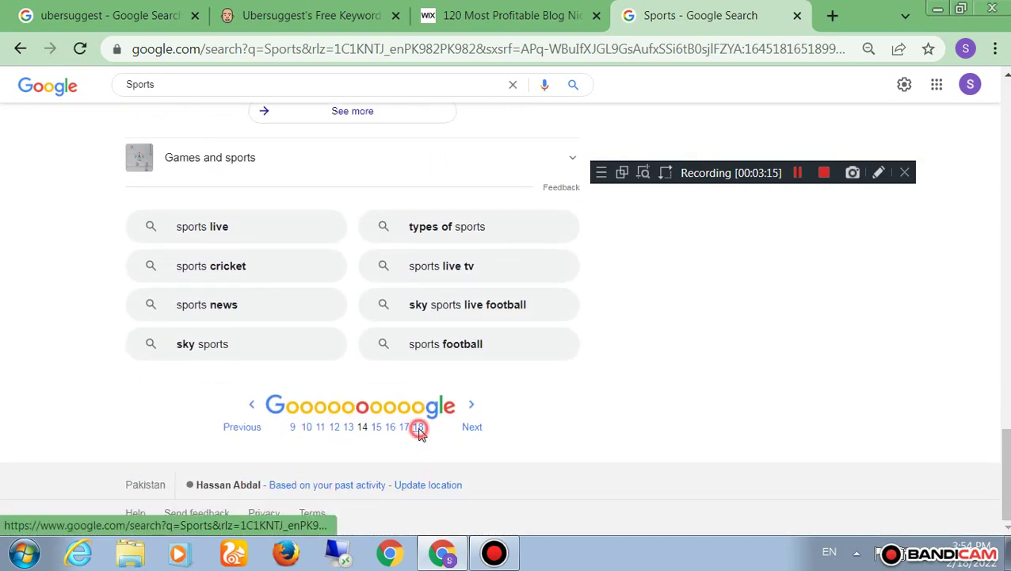
{"action": "left_click", "coordinate": [418, 428]}
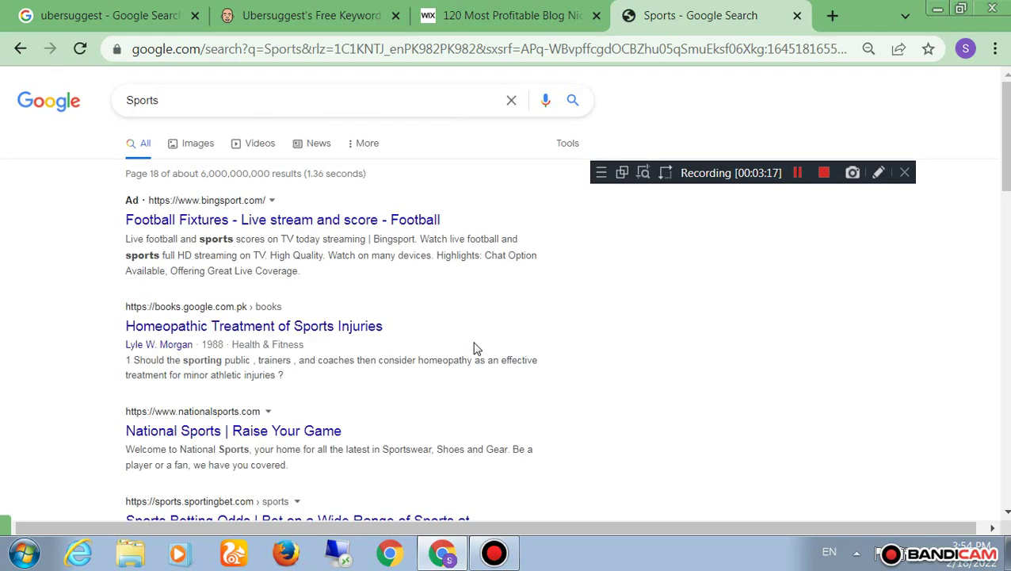
Look through the websites listed on page 18 of the Sports results, from the first entry to the page numbering
{"action": "scroll", "coordinate": [475, 349], "scroll_direction": "down", "scroll_amount": 15}
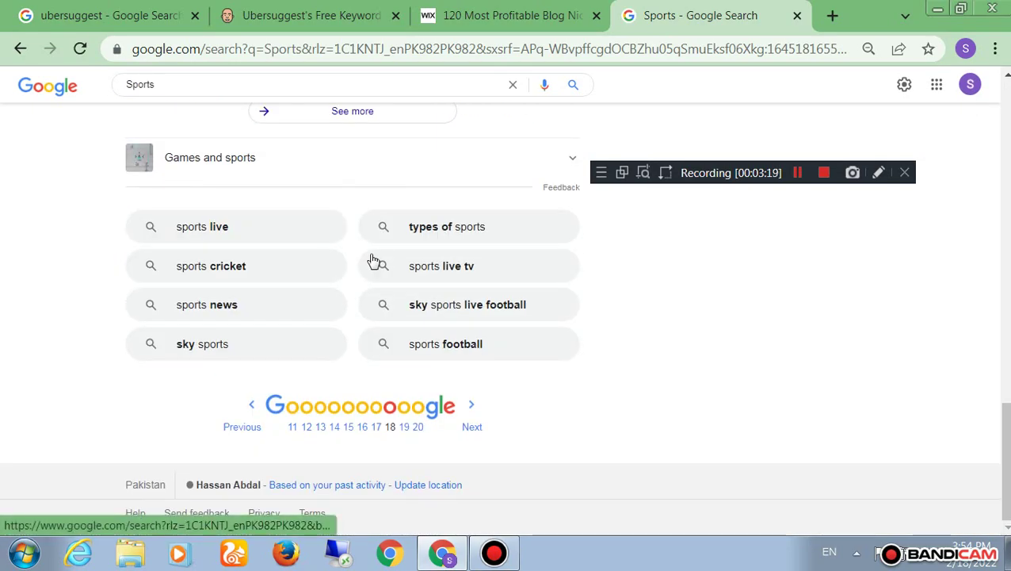
{"action": "scroll", "coordinate": [302, 166], "scroll_direction": "up", "scroll_amount": 15}
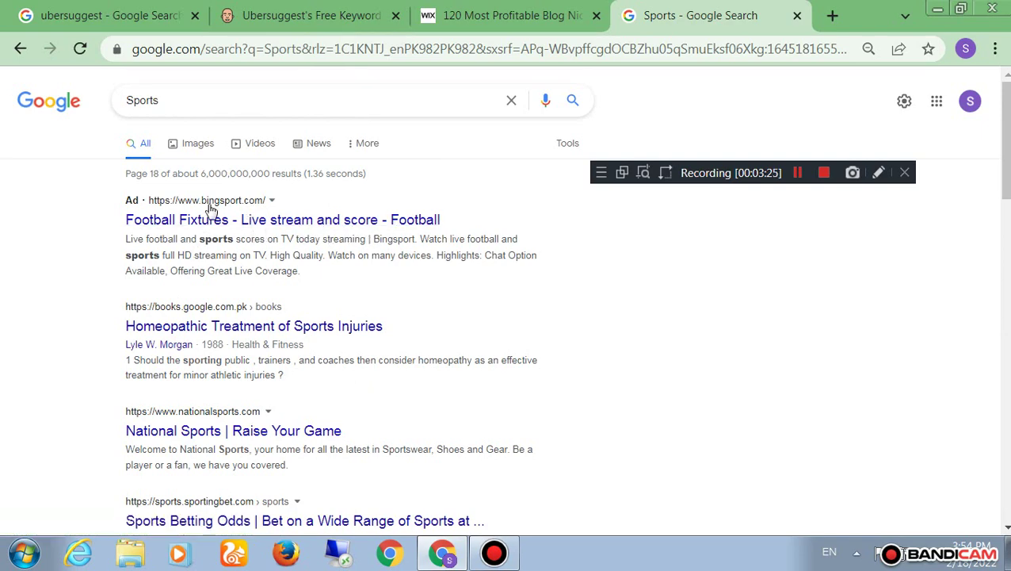
{"action": "scroll", "coordinate": [181, 384], "scroll_direction": "down", "scroll_amount": 8}
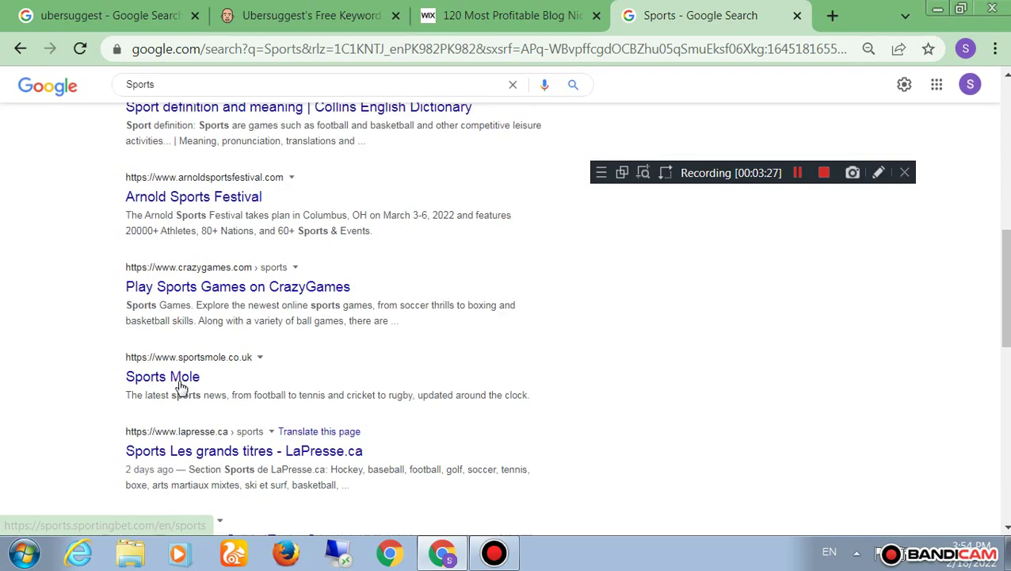
{"action": "scroll", "coordinate": [181, 383], "scroll_direction": "down", "scroll_amount": 5}
{"action": "scroll", "coordinate": [181, 387], "scroll_direction": "up", "scroll_amount": 8}
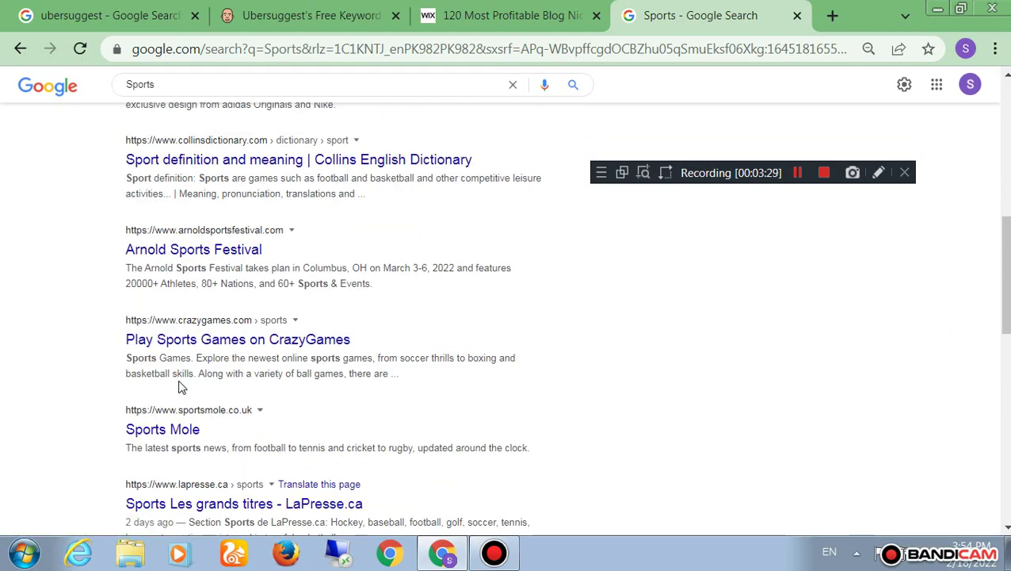
{"action": "scroll", "coordinate": [182, 383], "scroll_direction": "down", "scroll_amount": 1}
{"action": "scroll", "coordinate": [182, 384], "scroll_direction": "down", "scroll_amount": 3}
{"action": "scroll", "coordinate": [310, 338], "scroll_direction": "up", "scroll_amount": 10}
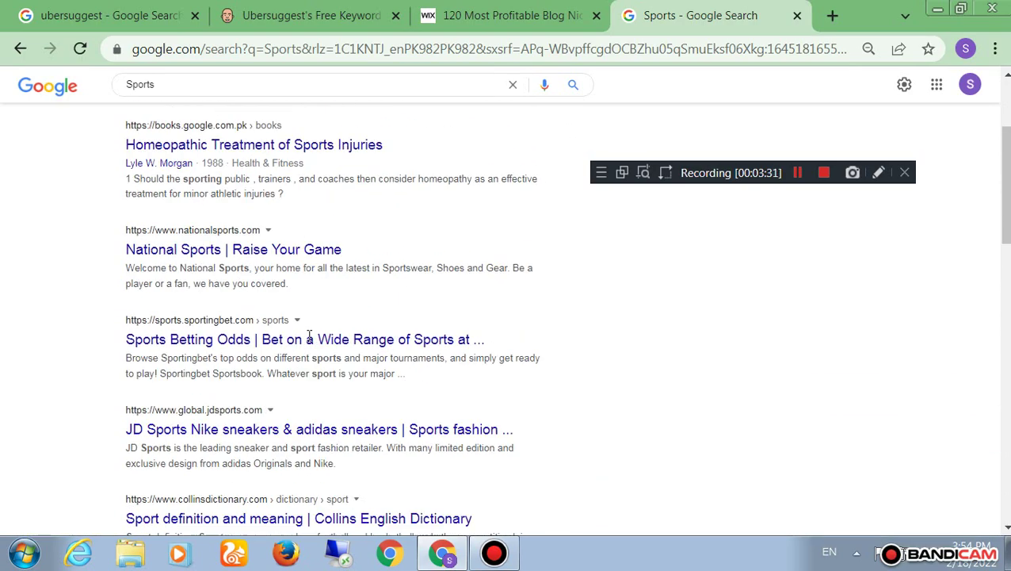
Copy the query Sports from the Google search and look it up as a keyword in Ubersuggest for English / United States
{"action": "left_click", "coordinate": [241, 95]}
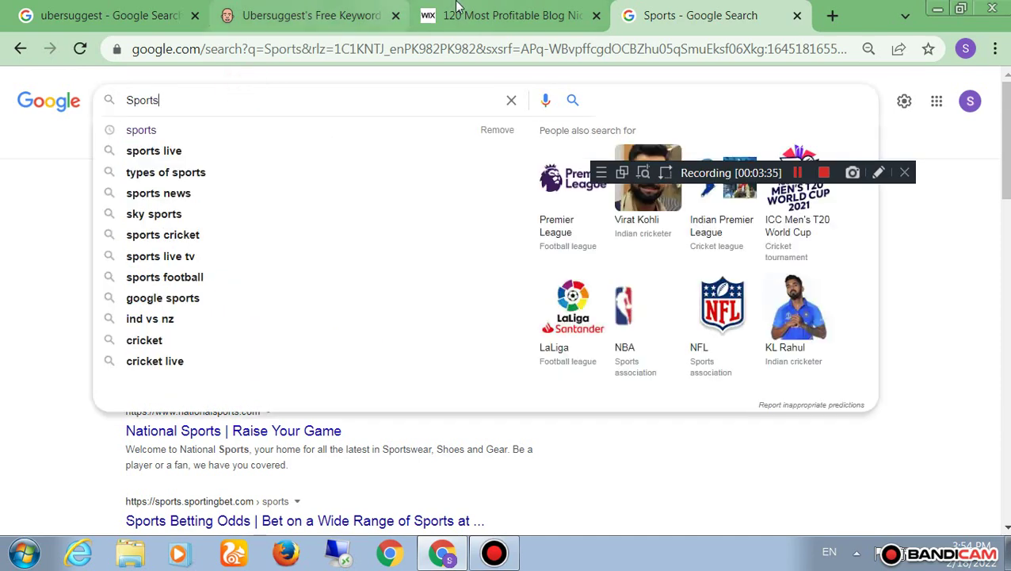
{"action": "key", "text": "ctrl+a"}
{"action": "key", "text": "ctrl+c"}
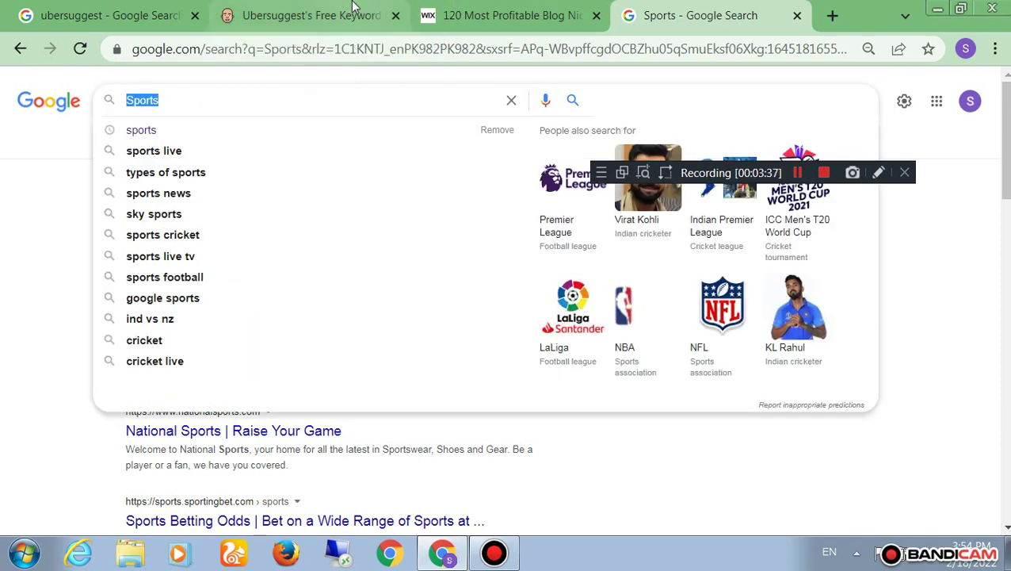
{"action": "left_click", "coordinate": [354, 8]}
{"action": "scroll", "coordinate": [361, 222], "scroll_direction": "up", "scroll_amount": 15}
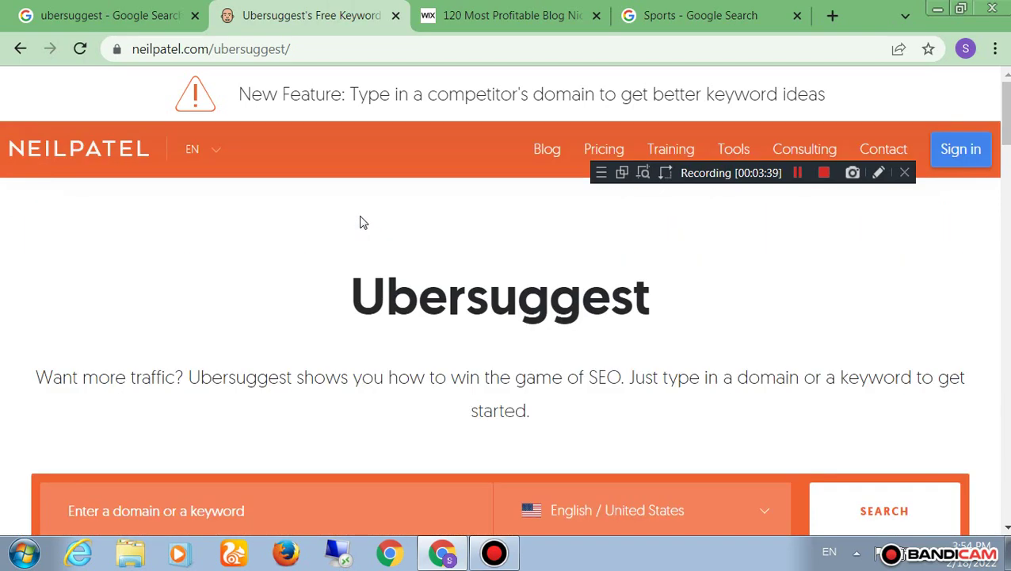
{"action": "scroll", "coordinate": [360, 222], "scroll_direction": "down", "scroll_amount": 3}
{"action": "left_click", "coordinate": [332, 221]}
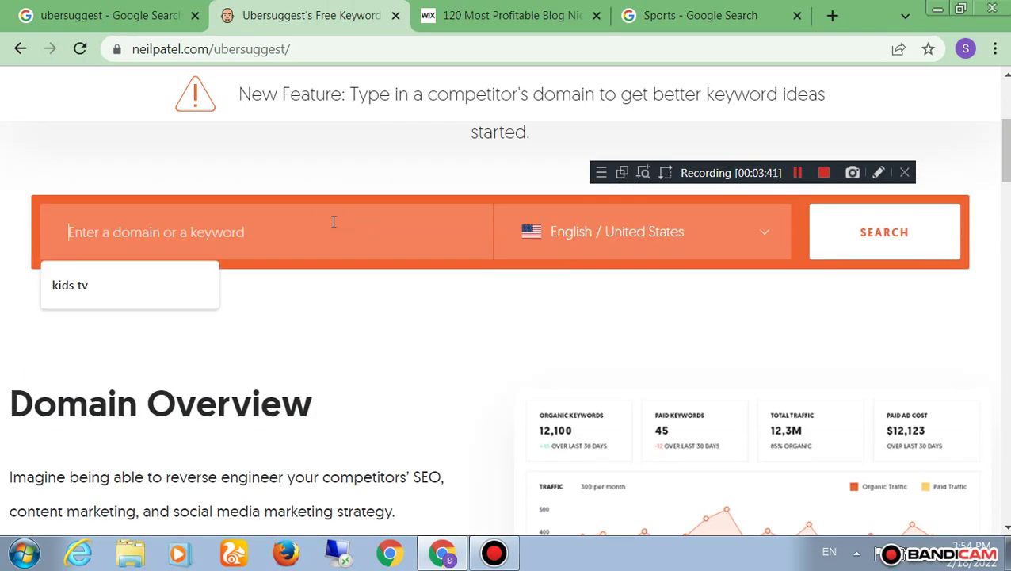
{"action": "key", "text": "ctrl+v"}
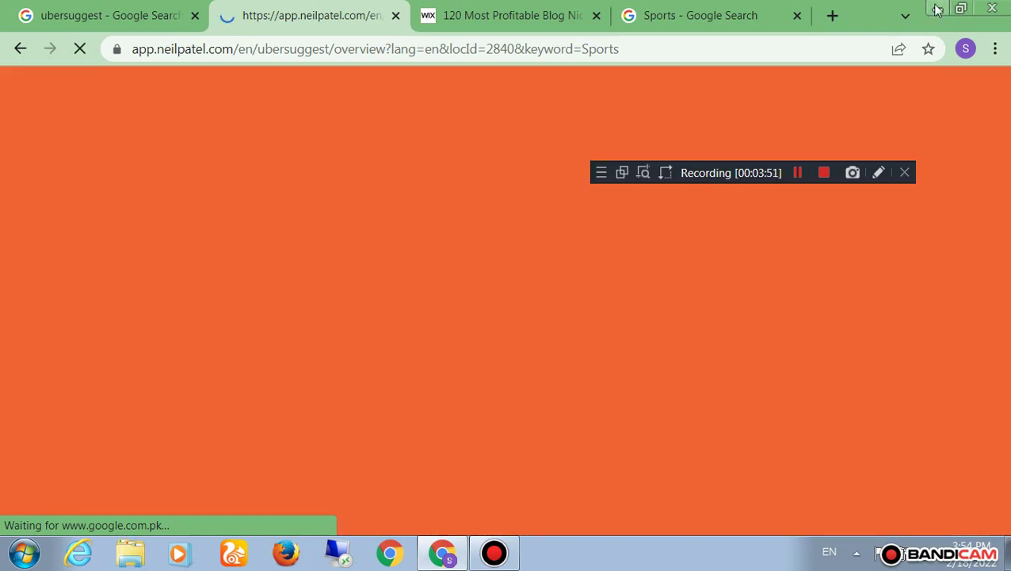
{"action": "left_click", "coordinate": [962, 60]}
{"action": "left_click", "coordinate": [958, 49]}
{"action": "scroll", "coordinate": [819, 298], "scroll_direction": "down", "scroll_amount": 10}
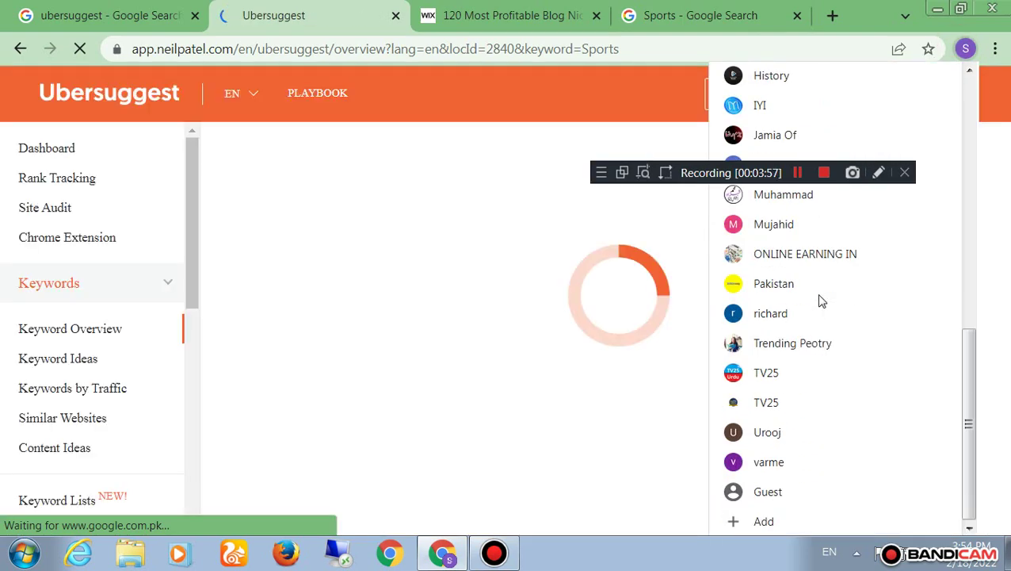
{"action": "left_click", "coordinate": [558, 200]}
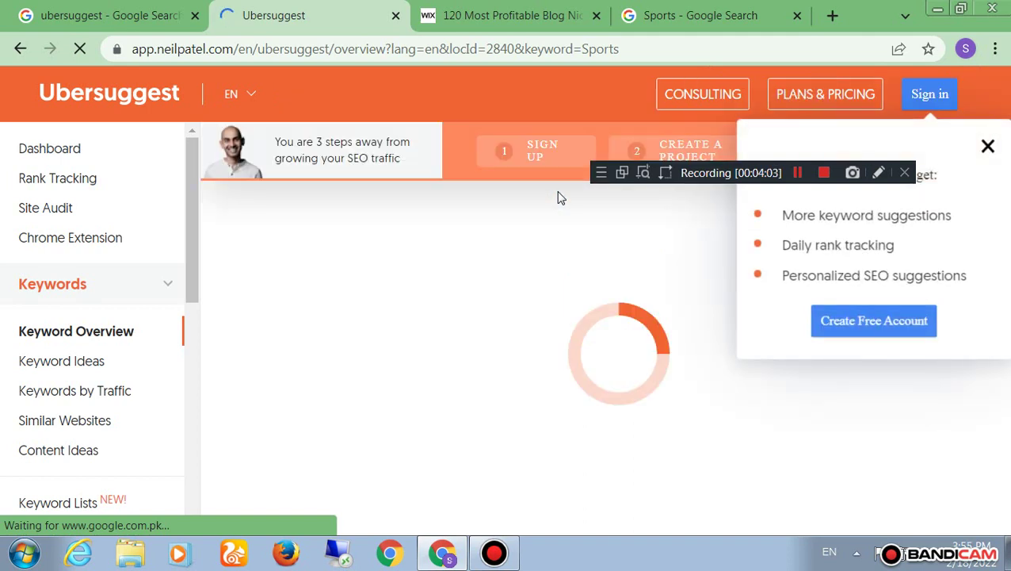
Dismiss the account creation prompt and review the search volume, SEO difficulty, paid difficulty and CPC for Sports
{"action": "left_click", "coordinate": [987, 147]}
{"action": "scroll", "coordinate": [587, 321], "scroll_direction": "down", "scroll_amount": 1}
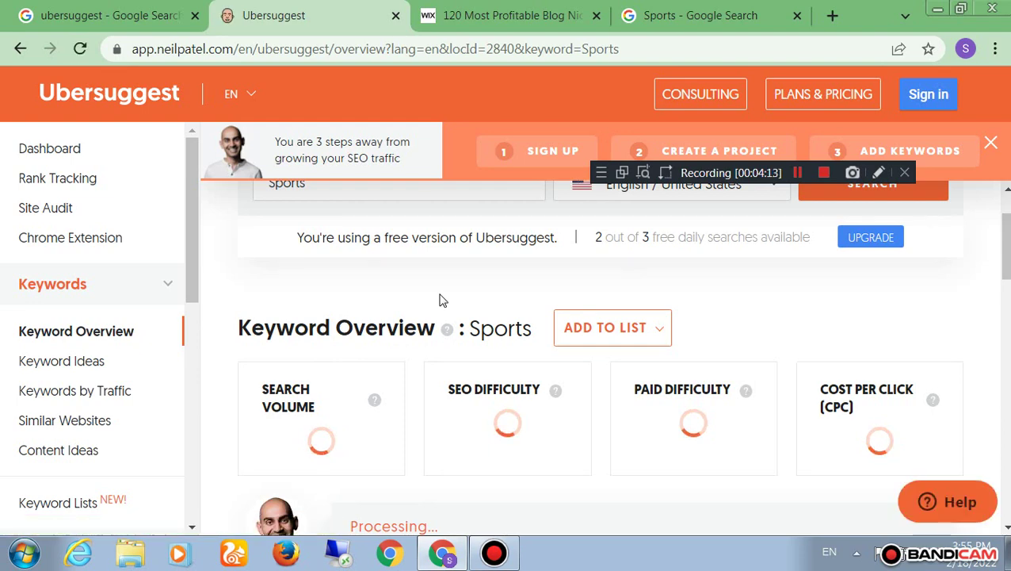
{"action": "scroll", "coordinate": [440, 300], "scroll_direction": "down", "scroll_amount": 1}
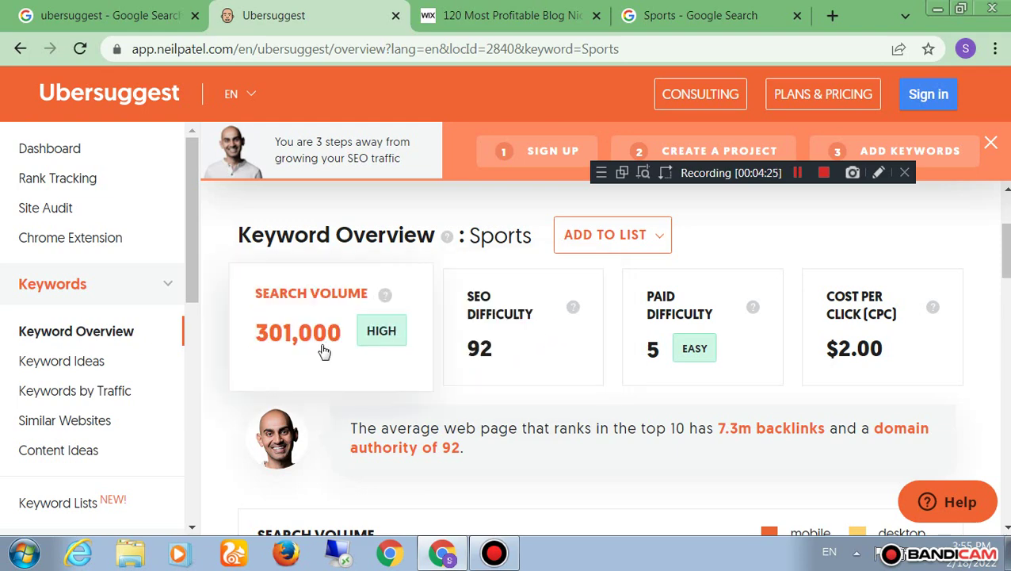
{"action": "scroll", "coordinate": [350, 361], "scroll_direction": "down", "scroll_amount": 3}
{"action": "scroll", "coordinate": [449, 353], "scroll_direction": "down", "scroll_amount": 10}
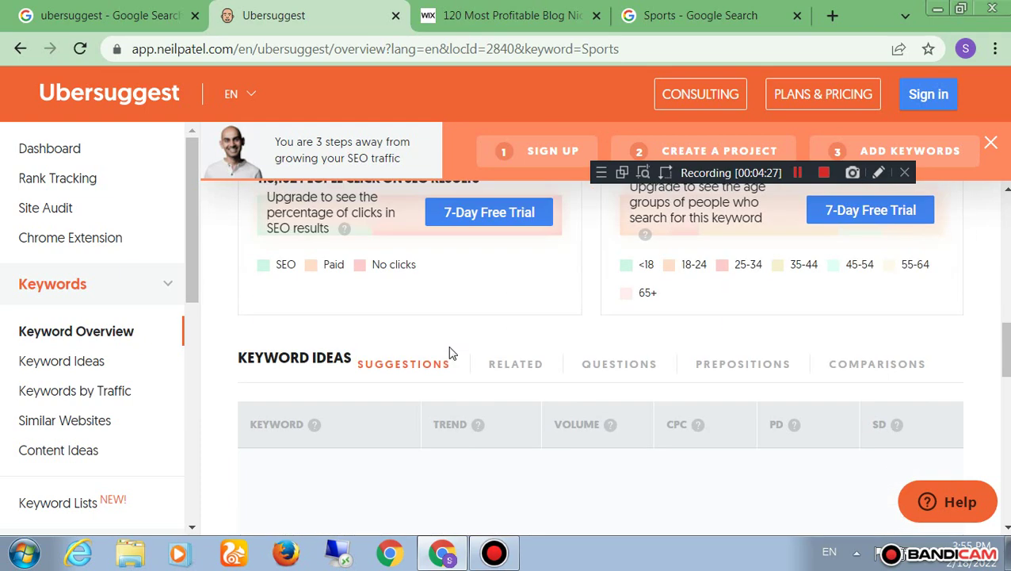
Examine the estimated visits and backlinks in the content ideas, and the volume and difficulty of the suggested sports keywords
{"action": "scroll", "coordinate": [449, 354], "scroll_direction": "down", "scroll_amount": 2}
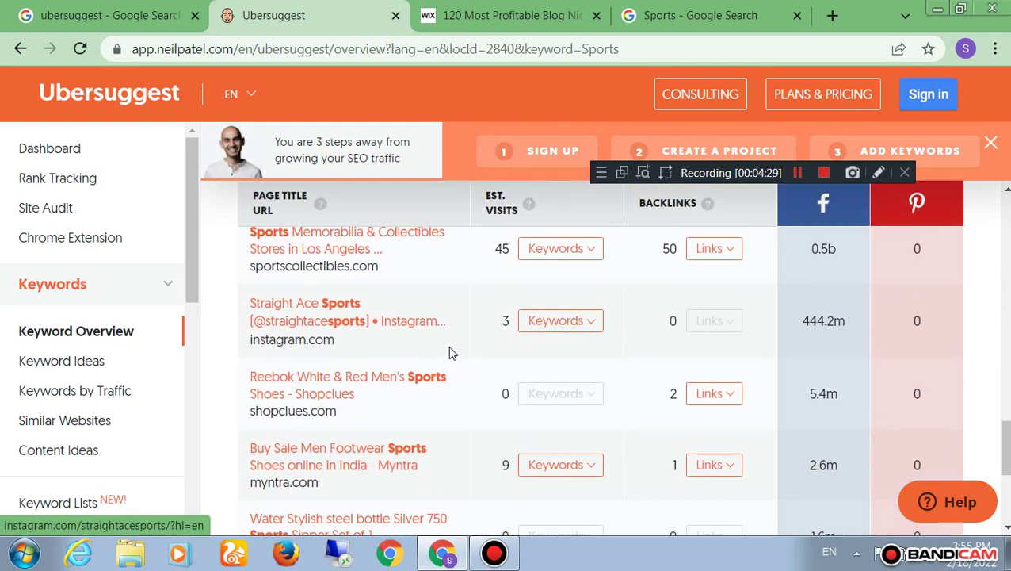
{"action": "scroll", "coordinate": [533, 344], "scroll_direction": "up", "scroll_amount": 1}
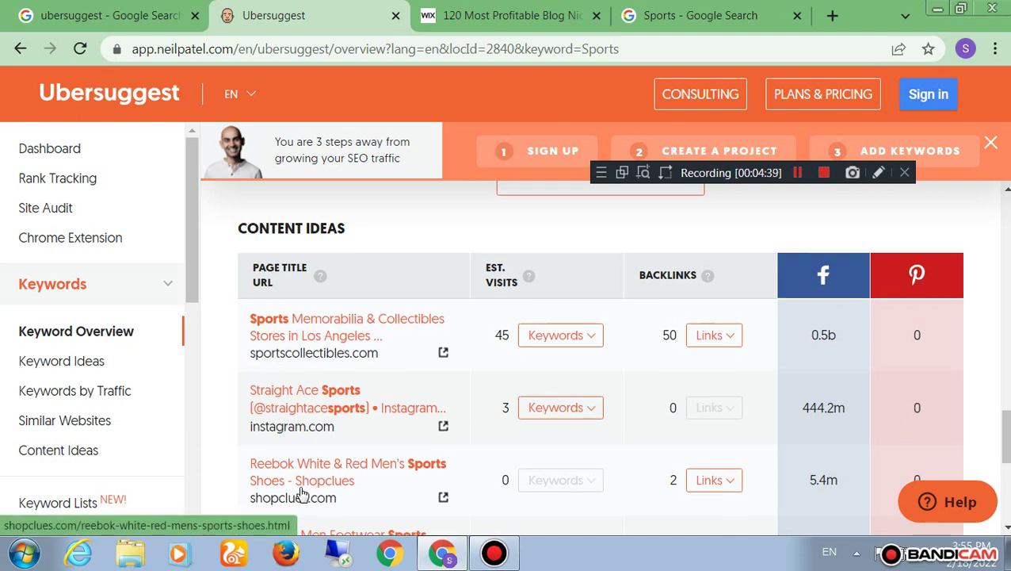
{"action": "scroll", "coordinate": [333, 409], "scroll_direction": "down", "scroll_amount": 3}
{"action": "scroll", "coordinate": [346, 400], "scroll_direction": "up", "scroll_amount": 1}
{"action": "scroll", "coordinate": [346, 400], "scroll_direction": "up", "scroll_amount": 4}
{"action": "scroll", "coordinate": [347, 400], "scroll_direction": "down", "scroll_amount": 2}
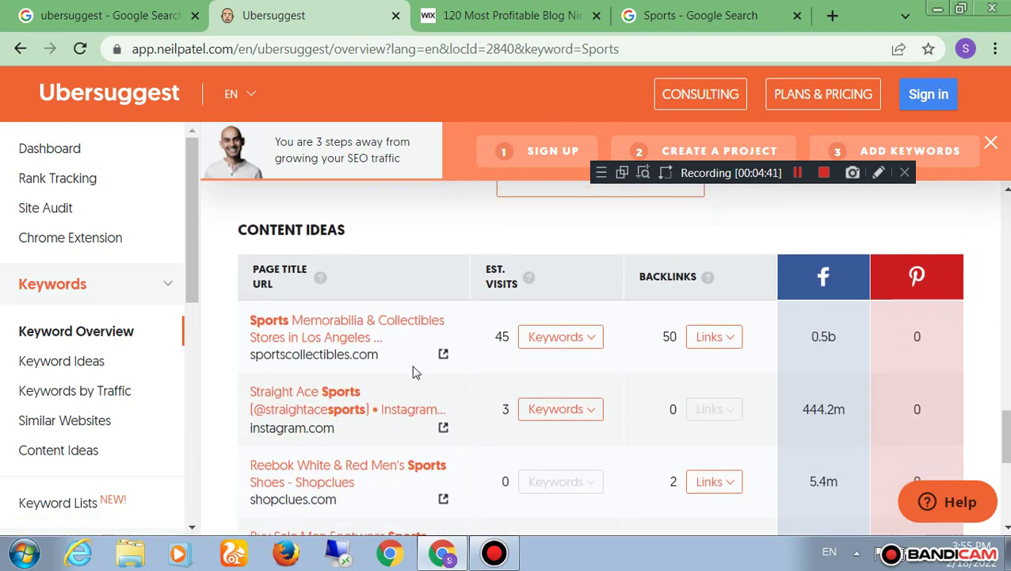
{"action": "scroll", "coordinate": [511, 359], "scroll_direction": "up", "scroll_amount": 1}
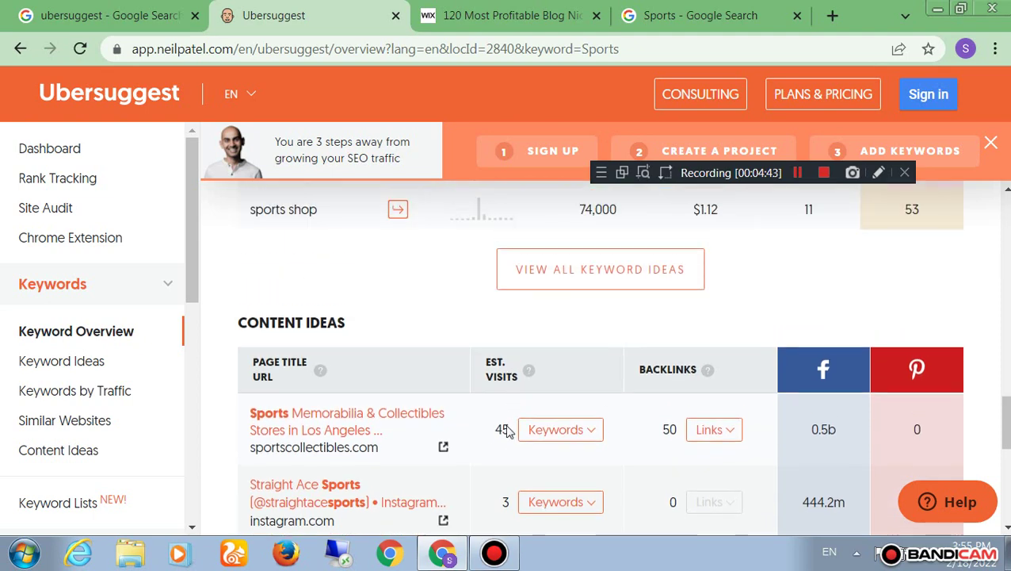
{"action": "scroll", "coordinate": [510, 429], "scroll_direction": "down", "scroll_amount": 2}
{"action": "scroll", "coordinate": [650, 424], "scroll_direction": "up", "scroll_amount": 2}
{"action": "scroll", "coordinate": [943, 436], "scroll_direction": "up", "scroll_amount": 4}
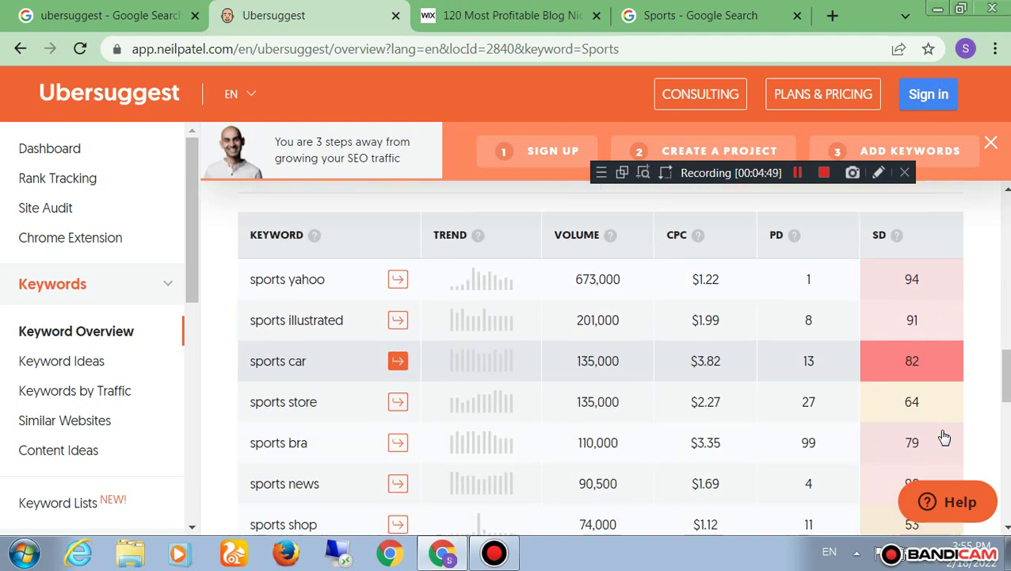
Open the full list of keyword ideas for Sports
{"action": "scroll", "coordinate": [774, 354], "scroll_direction": "down", "scroll_amount": 1}
{"action": "scroll", "coordinate": [616, 300], "scroll_direction": "down", "scroll_amount": 2}
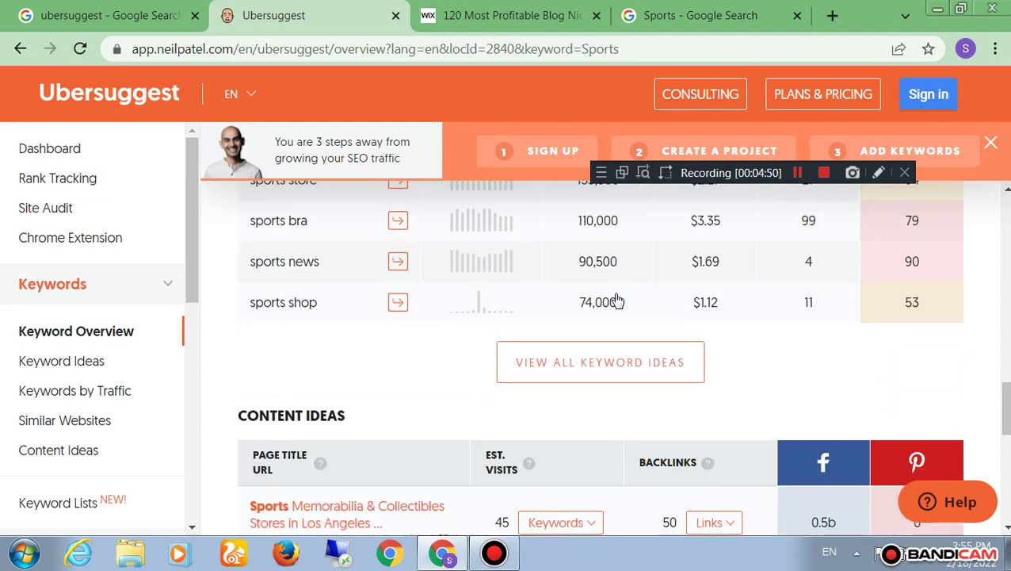
{"action": "left_click", "coordinate": [559, 380]}
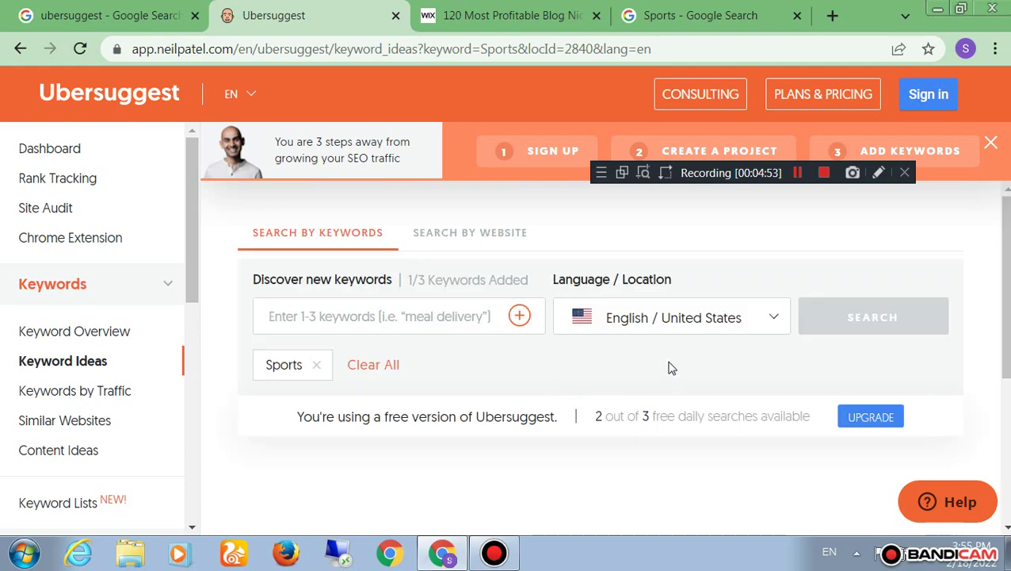
{"action": "scroll", "coordinate": [701, 373], "scroll_direction": "down", "scroll_amount": 3}
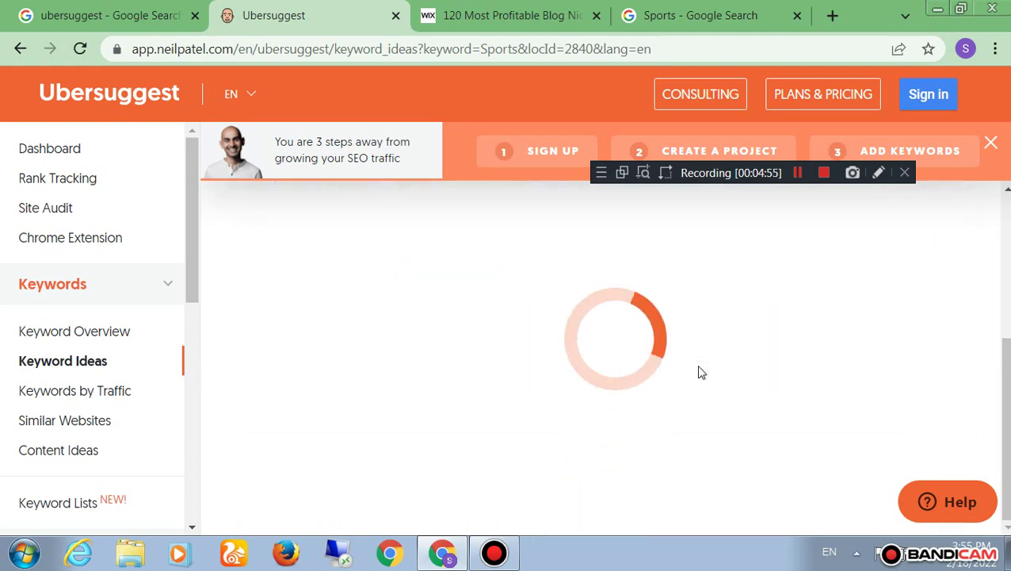
Reduce the browser zoom to 50% so more of the keyword ideas table fits in view
{"action": "left_click", "coordinate": [995, 48]}
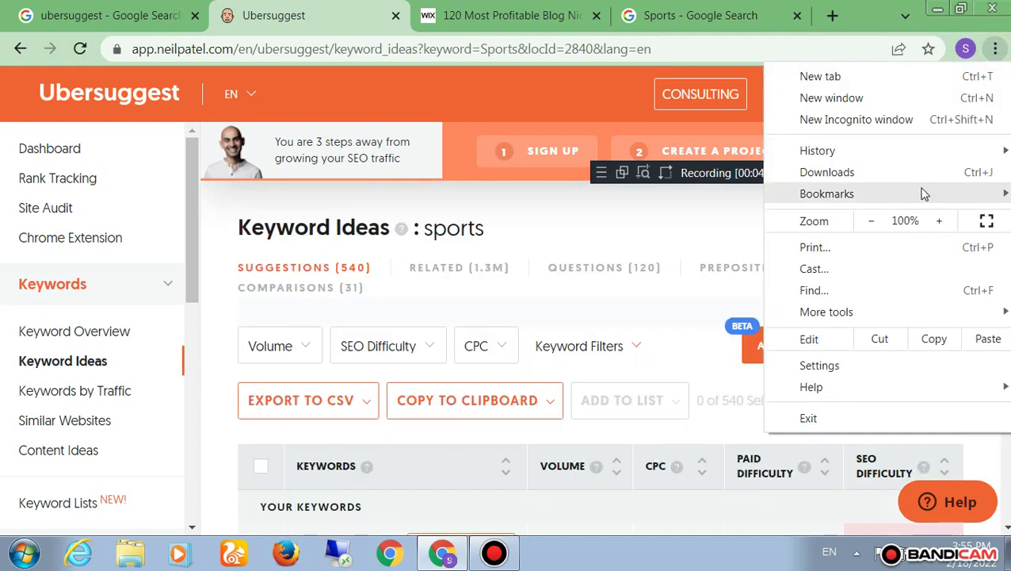
{"action": "left_click", "coordinate": [885, 218]}
{"action": "left_click", "coordinate": [885, 219]}
{"action": "left_click", "coordinate": [885, 219]}
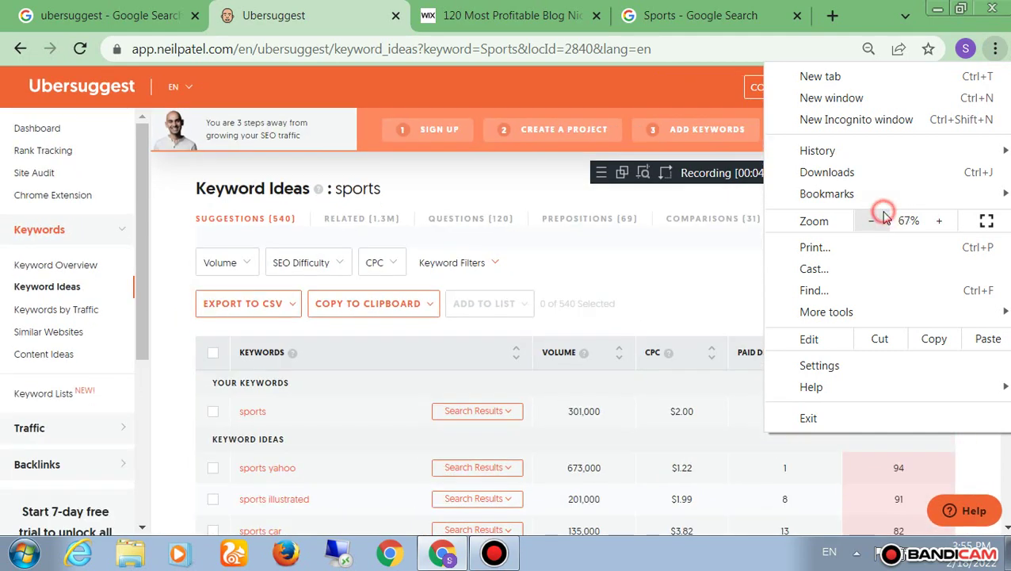
{"action": "left_click", "coordinate": [883, 218]}
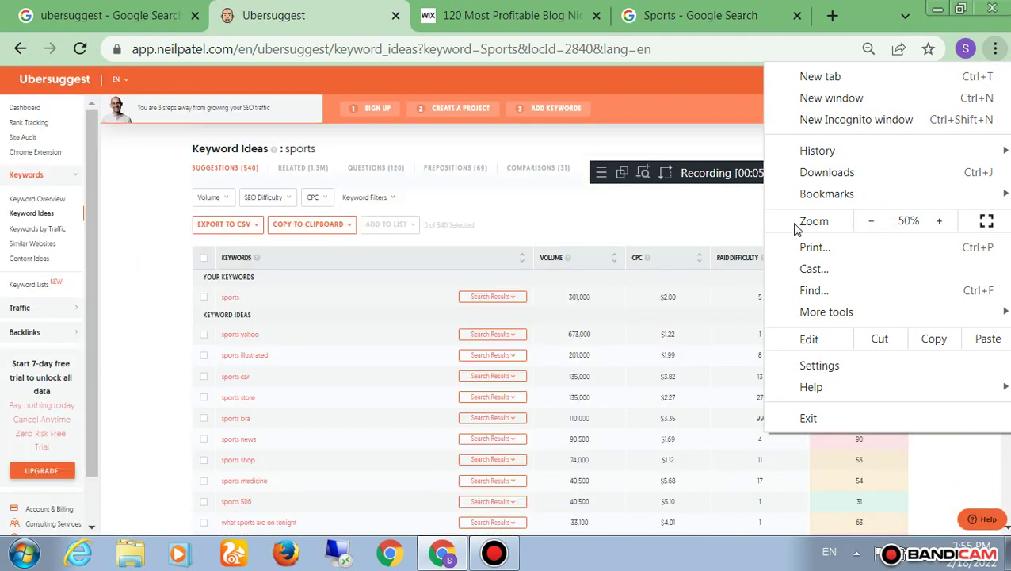
{"action": "left_click", "coordinate": [694, 235]}
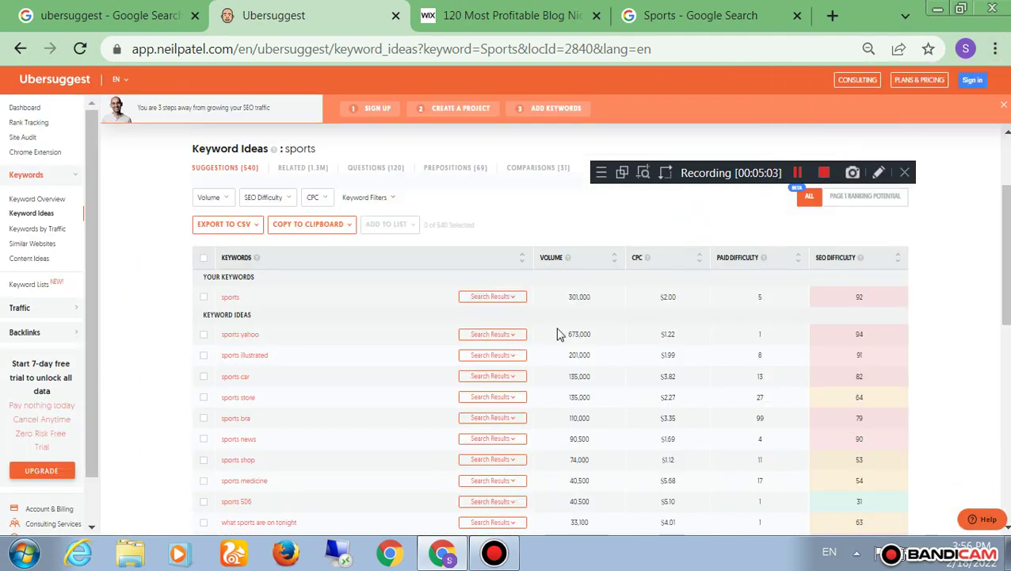
Sort the keyword ideas by SEO difficulty from lowest to highest and select the keyword sports 506
{"action": "scroll", "coordinate": [558, 334], "scroll_direction": "down", "scroll_amount": 3}
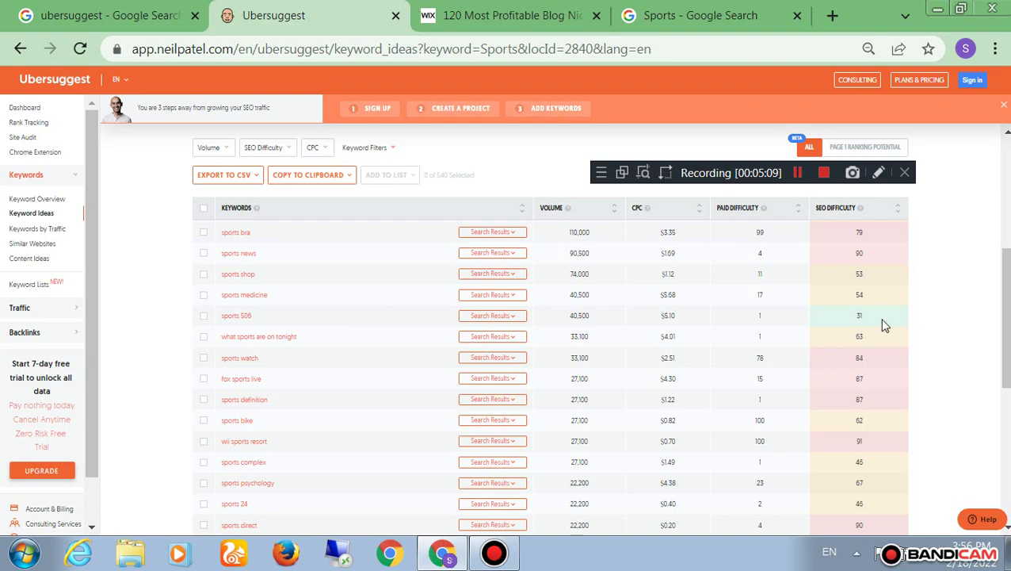
{"action": "scroll", "coordinate": [881, 324], "scroll_direction": "down", "scroll_amount": 5}
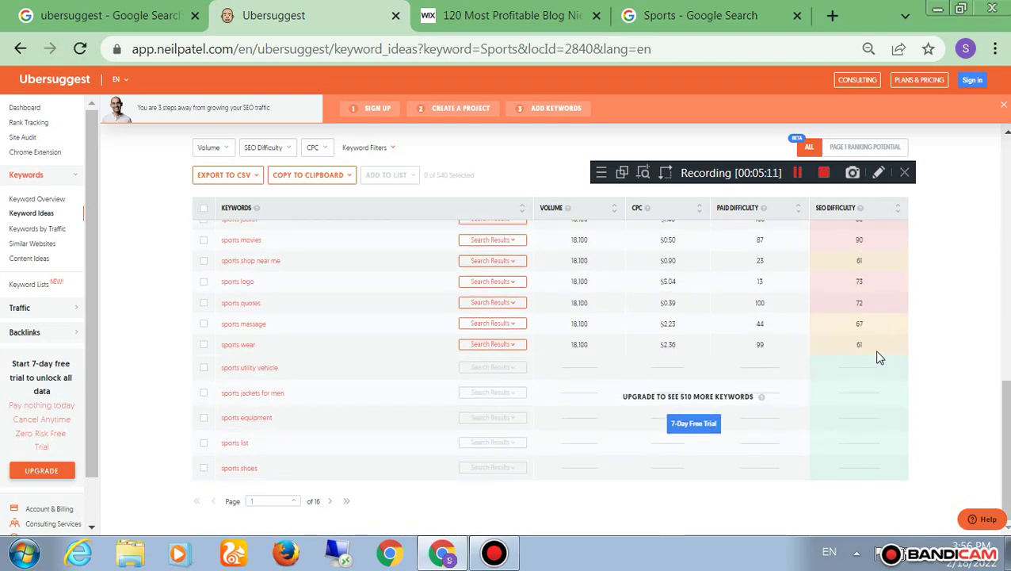
{"action": "scroll", "coordinate": [874, 394], "scroll_direction": "up", "scroll_amount": 8}
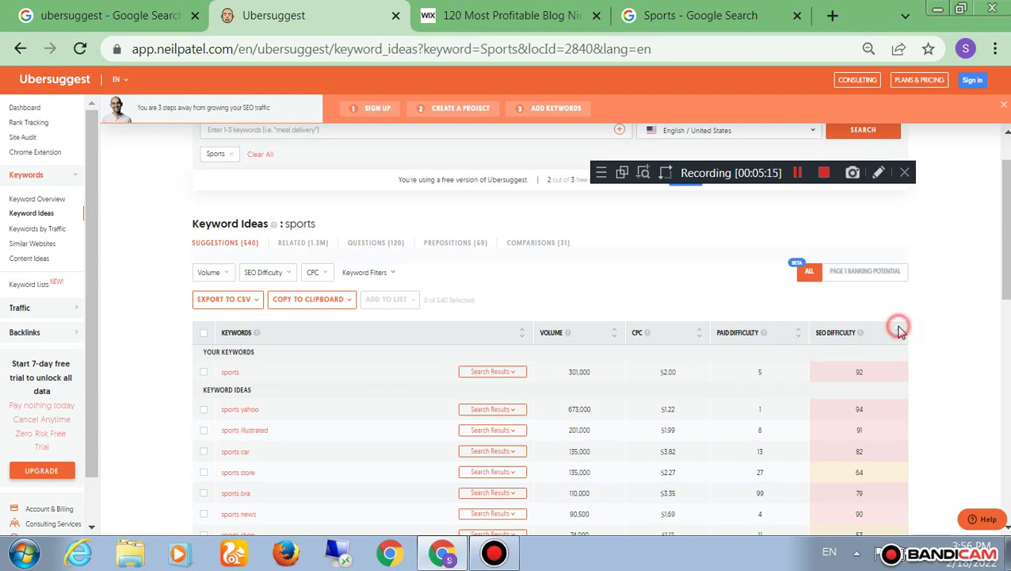
{"action": "left_click", "coordinate": [900, 332]}
{"action": "left_click", "coordinate": [900, 332]}
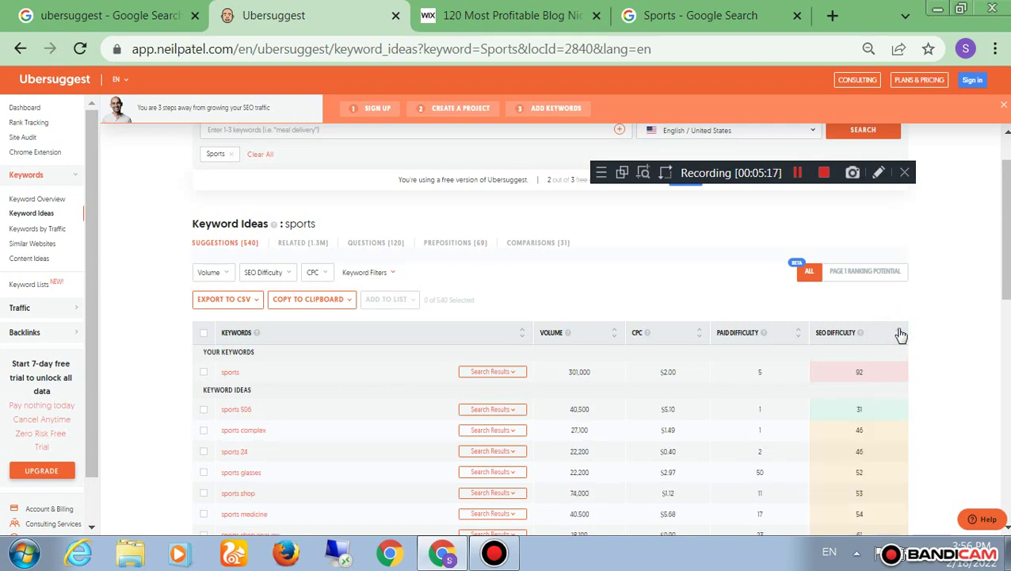
{"action": "scroll", "coordinate": [901, 334], "scroll_direction": "down", "scroll_amount": 2}
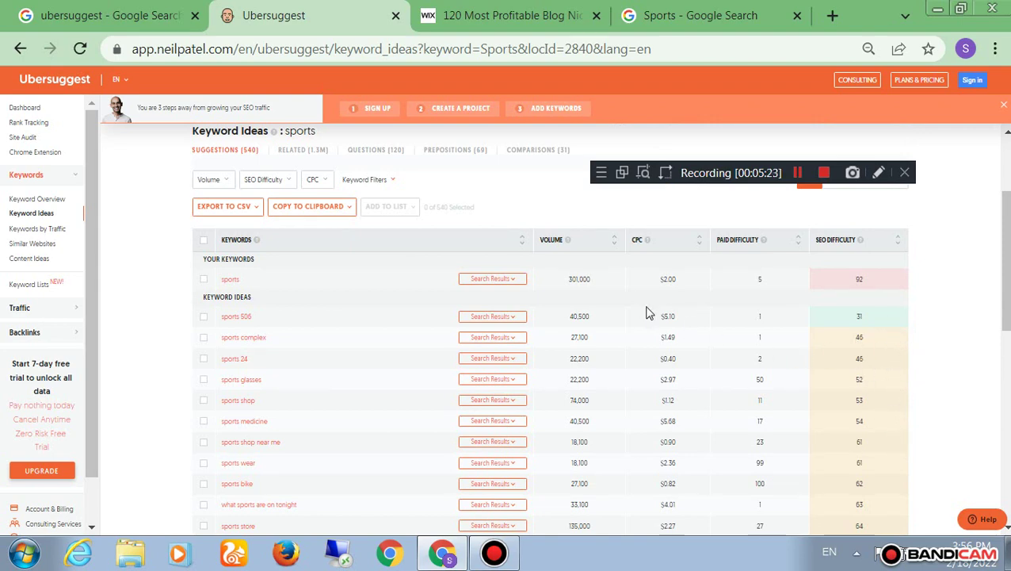
{"action": "left_click", "coordinate": [205, 320]}
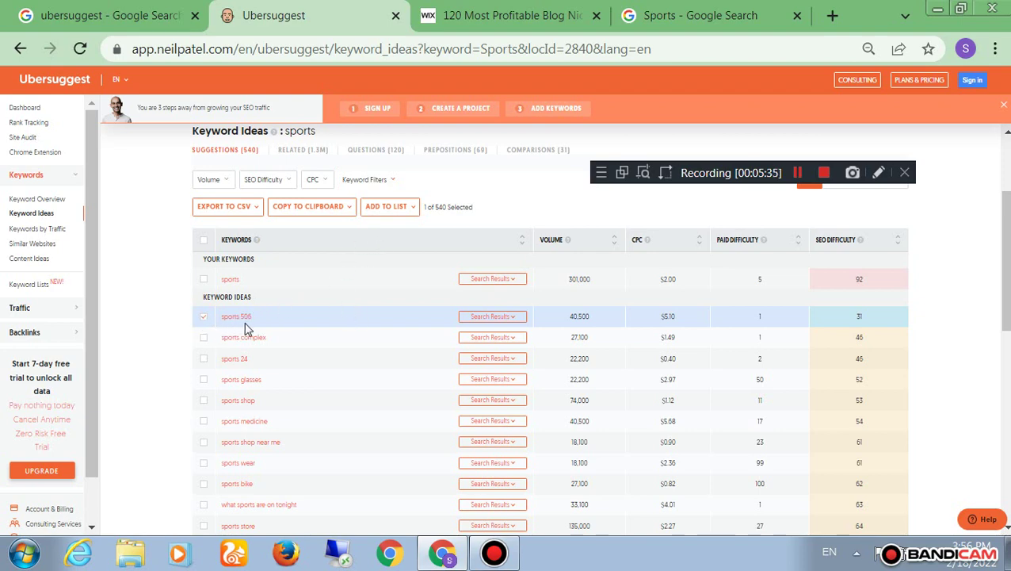
Search Google for Sports 506 in a new browser tab
{"action": "left_click", "coordinate": [832, 15]}
{"action": "type", "text": "Sports"}
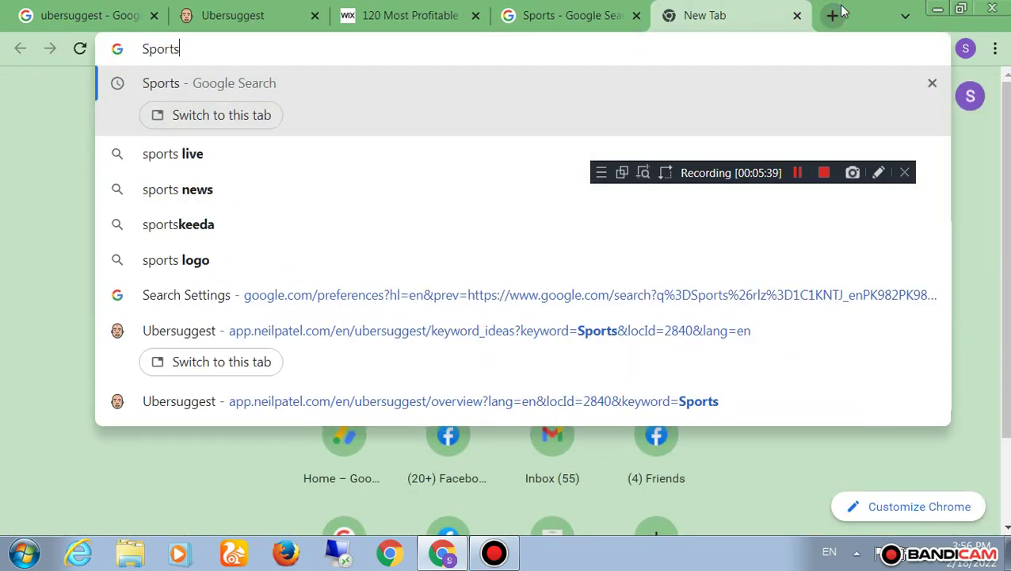
{"action": "type", "text": " 506"}
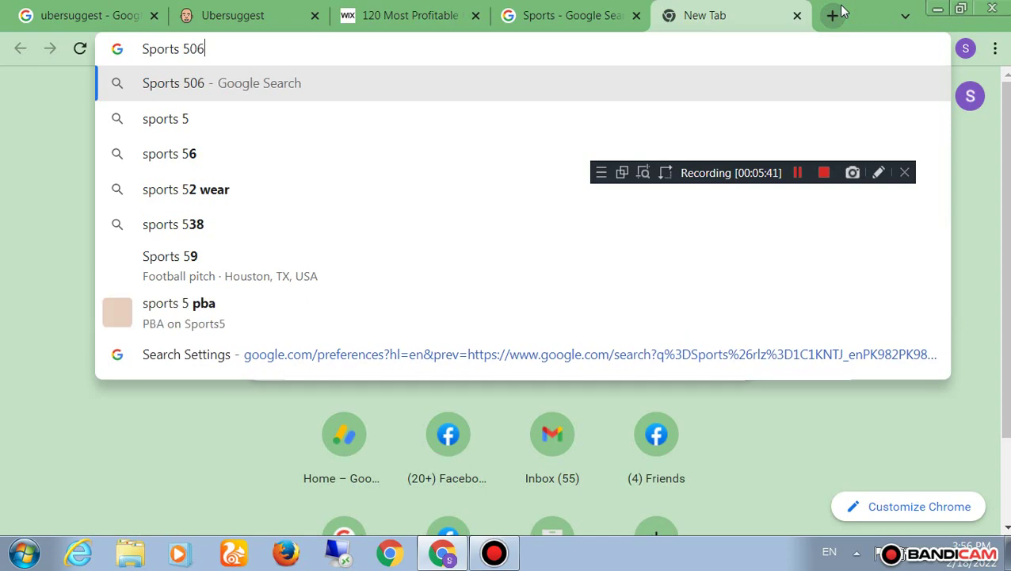
{"action": "key", "text": "Return"}
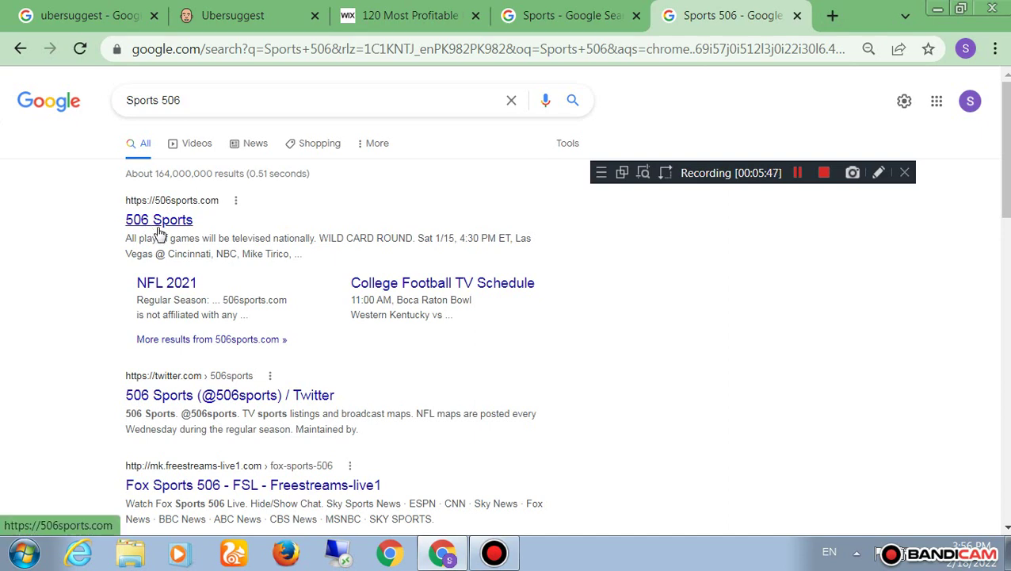
Open the 506 Sports search result in its own browser tab and switch to it
{"action": "right_click", "coordinate": [159, 228]}
{"action": "left_click", "coordinate": [173, 236]}
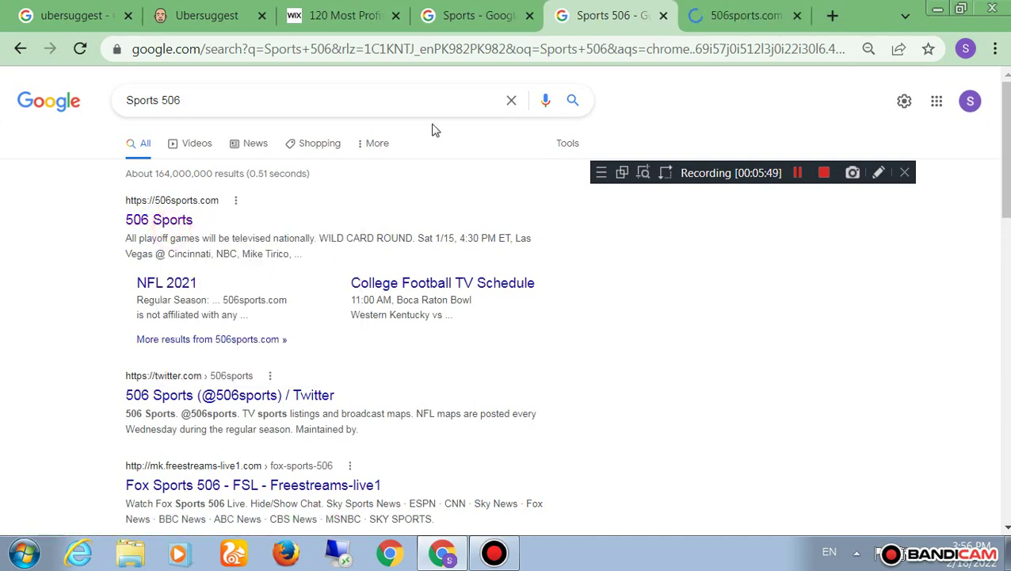
{"action": "left_click", "coordinate": [696, 11]}
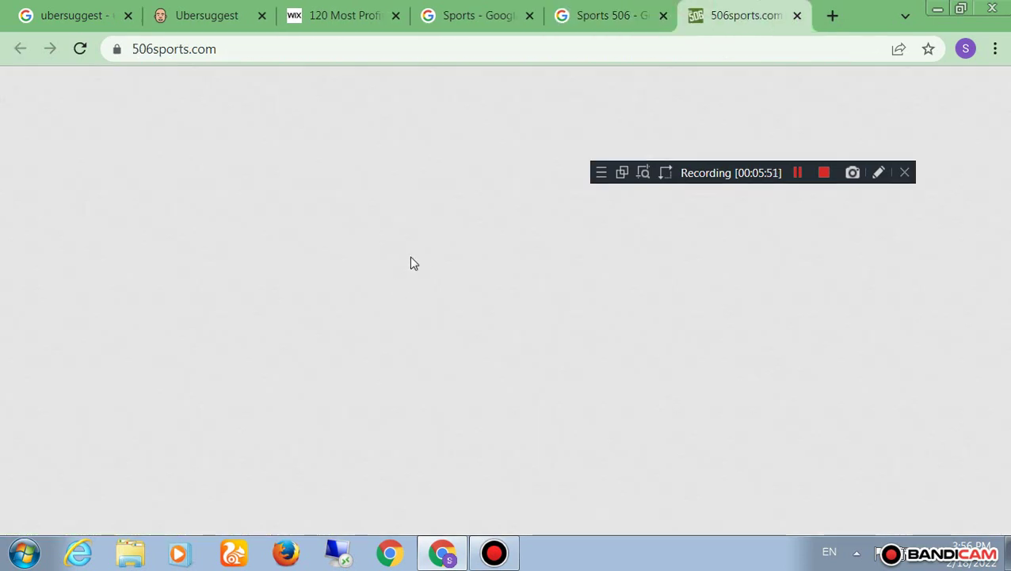
Reload the 506sports.com page several times to try to display its content
{"action": "left_click", "coordinate": [456, 53]}
{"action": "key", "text": "Return"}
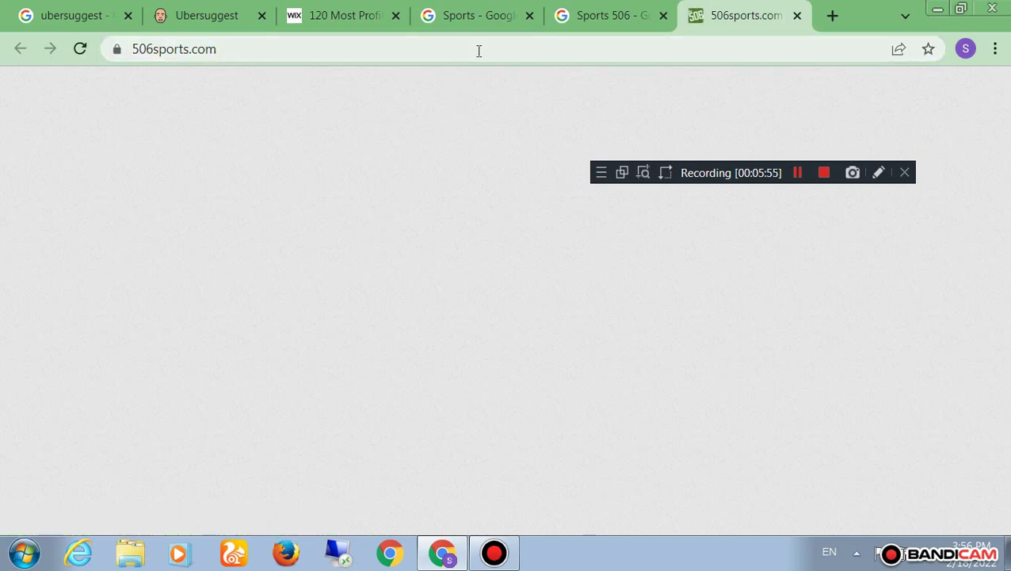
{"action": "left_click", "coordinate": [478, 42]}
{"action": "key", "text": "Return"}
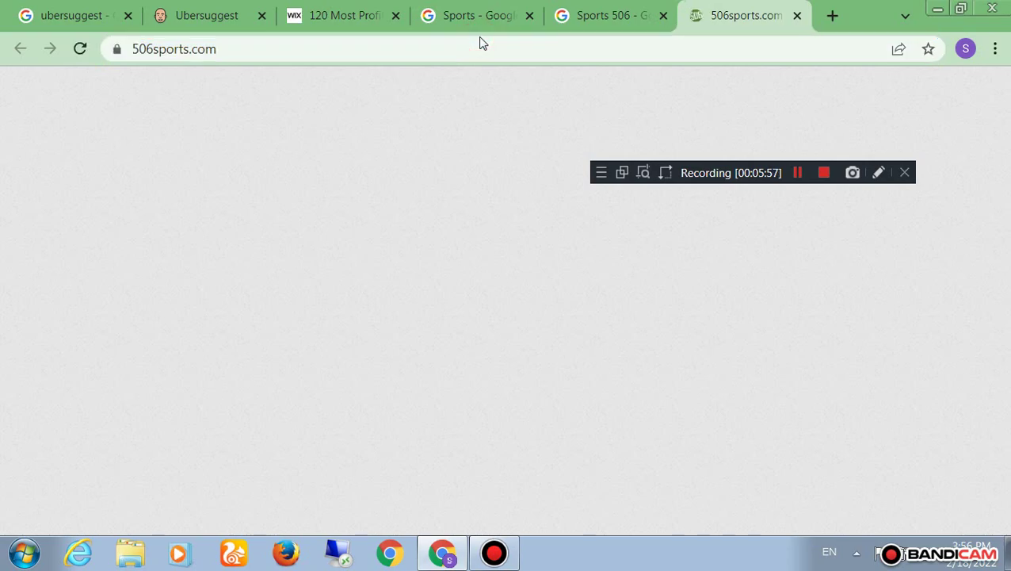
{"action": "left_click", "coordinate": [478, 42]}
{"action": "left_click", "coordinate": [608, 9]}
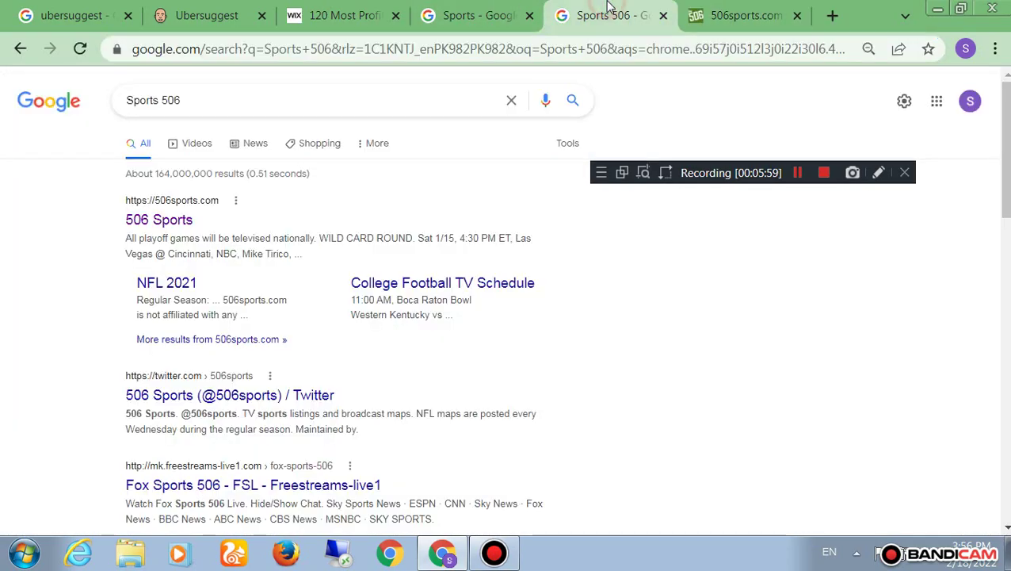
{"action": "left_click", "coordinate": [701, 19]}
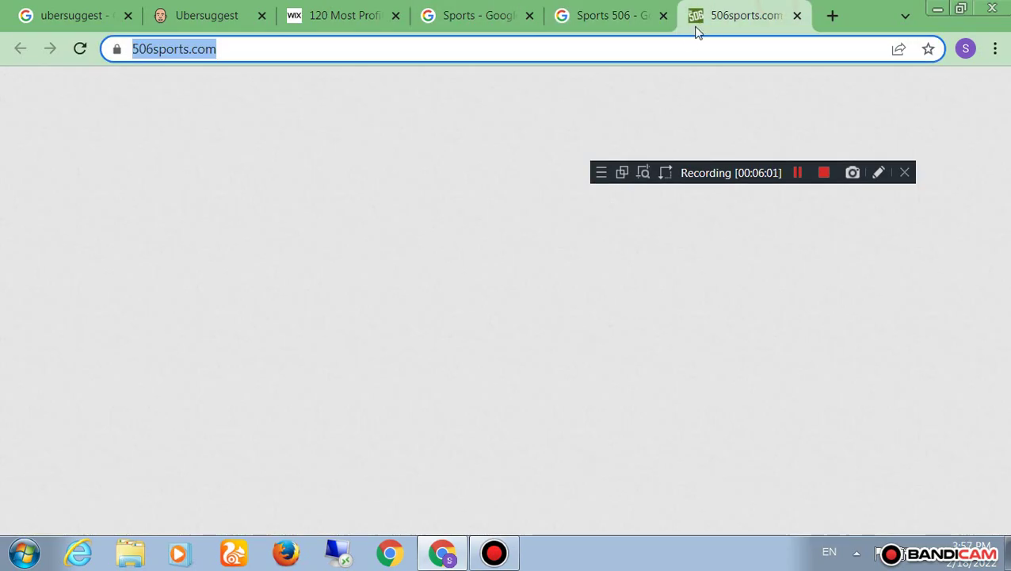
{"action": "key", "text": "Return"}
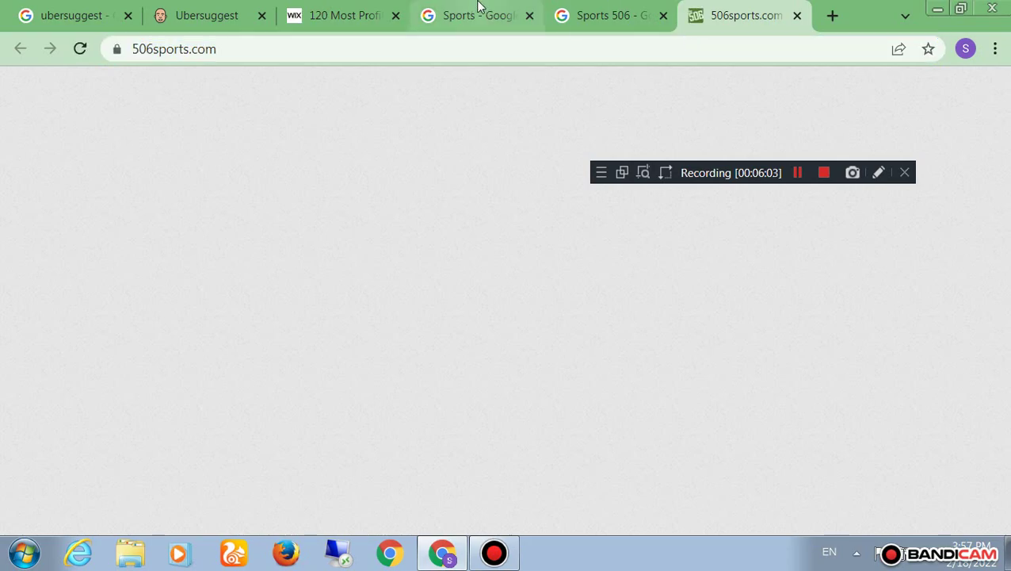
Recheck sports 506 in the Ubersuggest keyword list and examine the websites ranking in its Google results
{"action": "left_click", "coordinate": [483, 15]}
{"action": "left_click", "coordinate": [207, 15]}
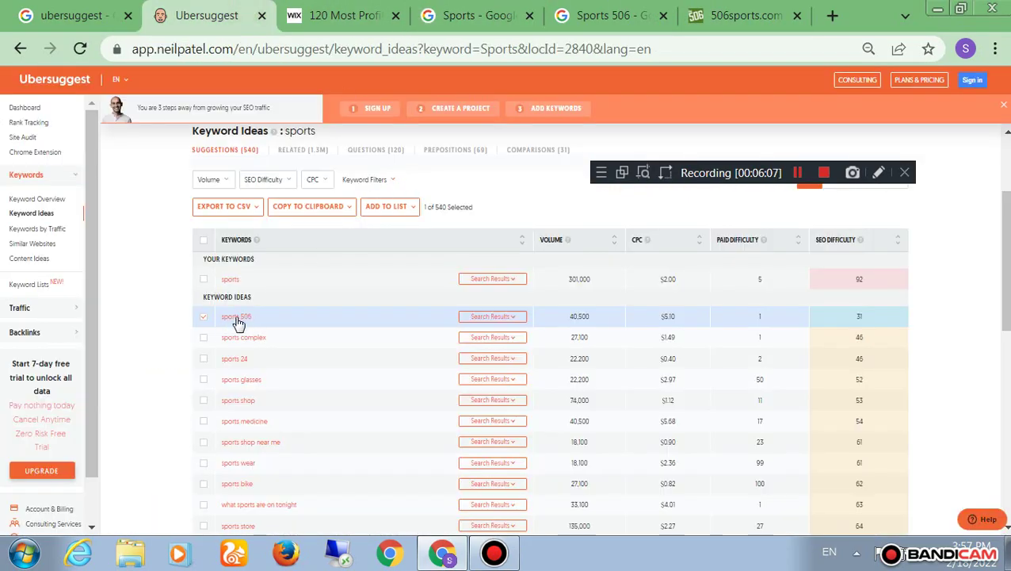
{"action": "left_click", "coordinate": [588, 14]}
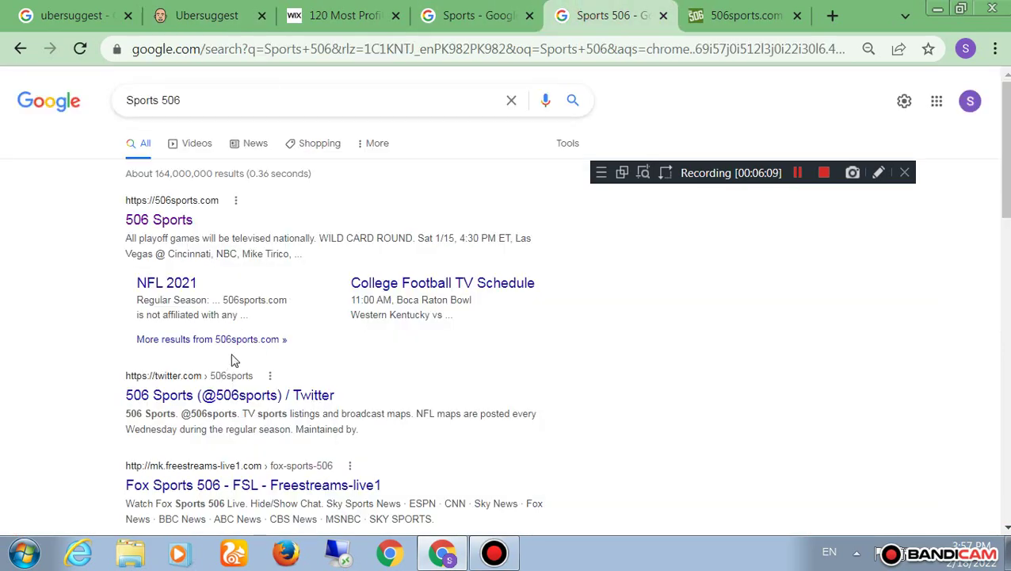
{"action": "scroll", "coordinate": [226, 356], "scroll_direction": "down", "scroll_amount": 4}
{"action": "scroll", "coordinate": [233, 357], "scroll_direction": "down", "scroll_amount": 8}
{"action": "scroll", "coordinate": [233, 357], "scroll_direction": "up", "scroll_amount": 2}
{"action": "scroll", "coordinate": [233, 358], "scroll_direction": "down", "scroll_amount": 2}
{"action": "scroll", "coordinate": [320, 402], "scroll_direction": "up", "scroll_amount": 4}
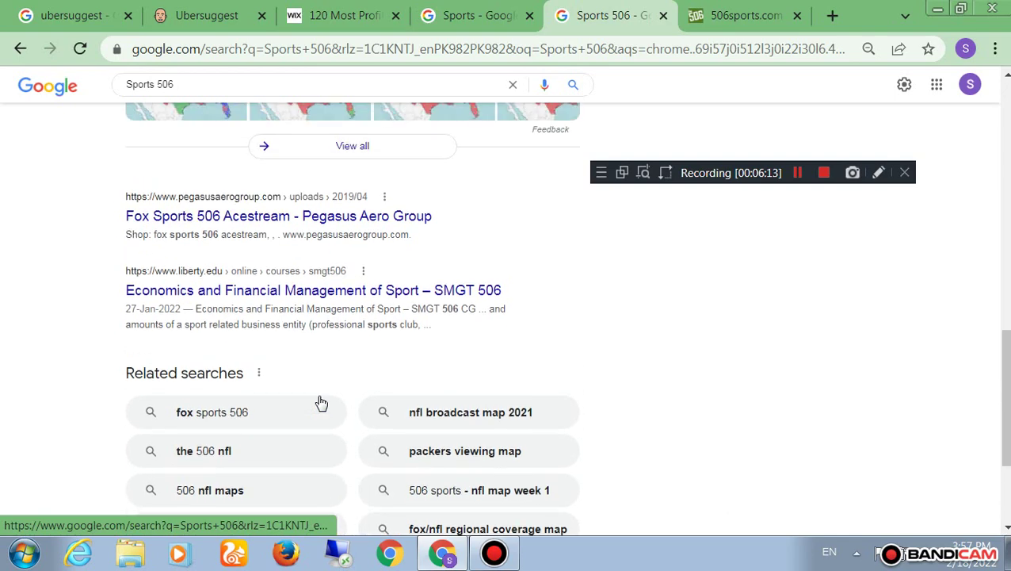
{"action": "scroll", "coordinate": [320, 402], "scroll_direction": "up", "scroll_amount": 10}
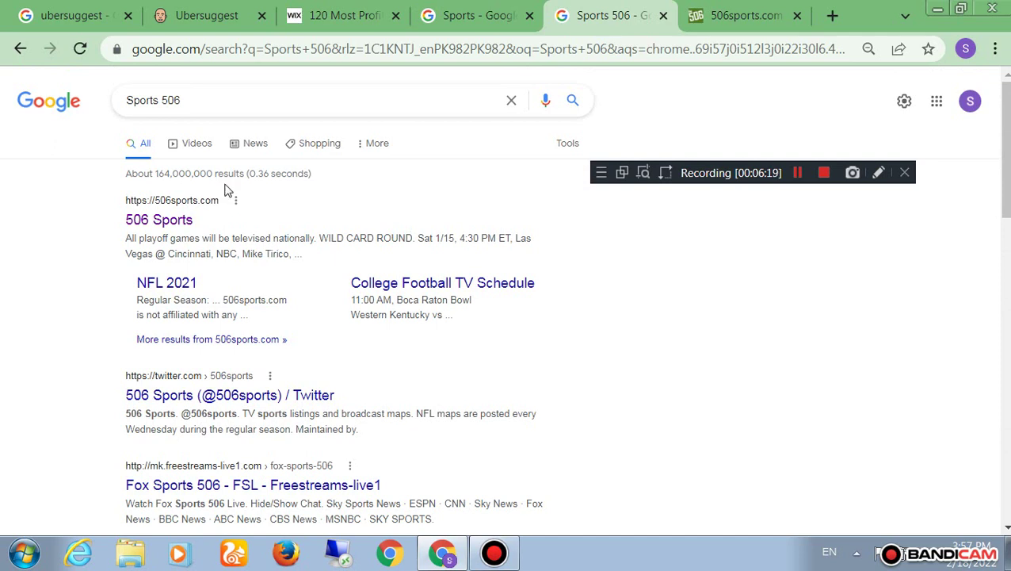
Check the News and Shopping results for Sports 506 and return to all results
{"action": "left_click", "coordinate": [213, 139]}
{"action": "left_click", "coordinate": [230, 144]}
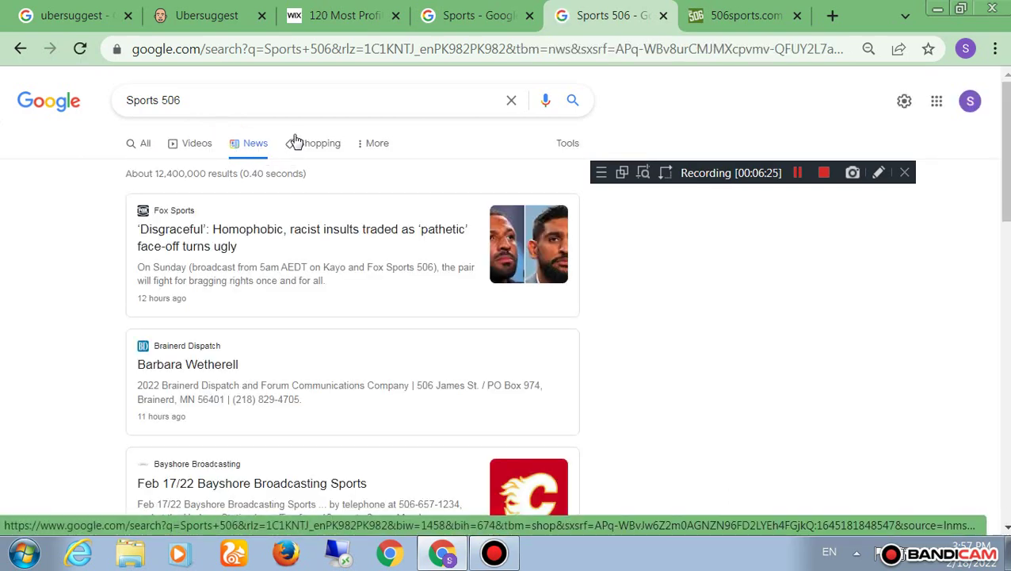
{"action": "left_click", "coordinate": [315, 148]}
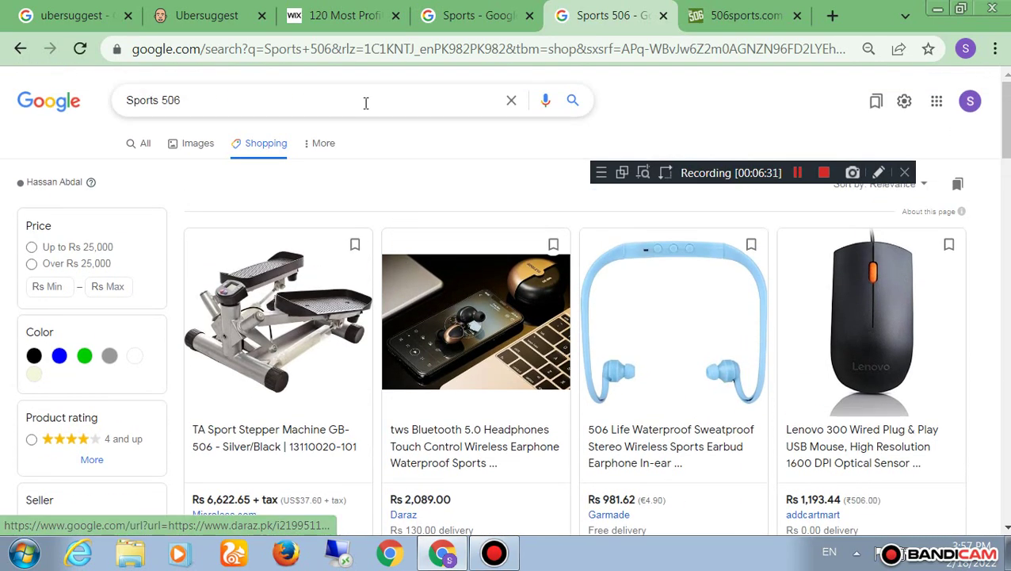
{"action": "left_click", "coordinate": [366, 102]}
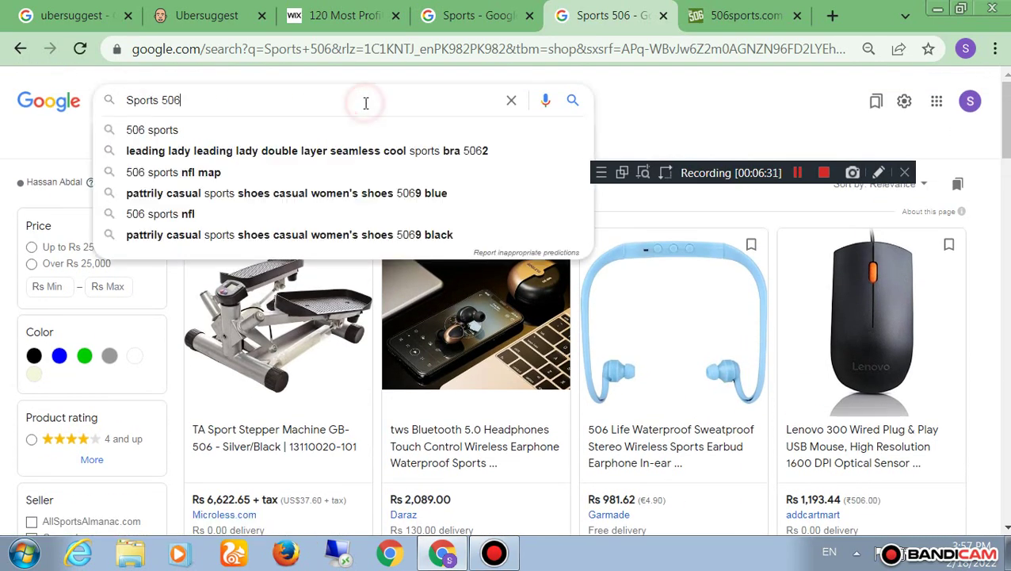
{"action": "left_click", "coordinate": [639, 119]}
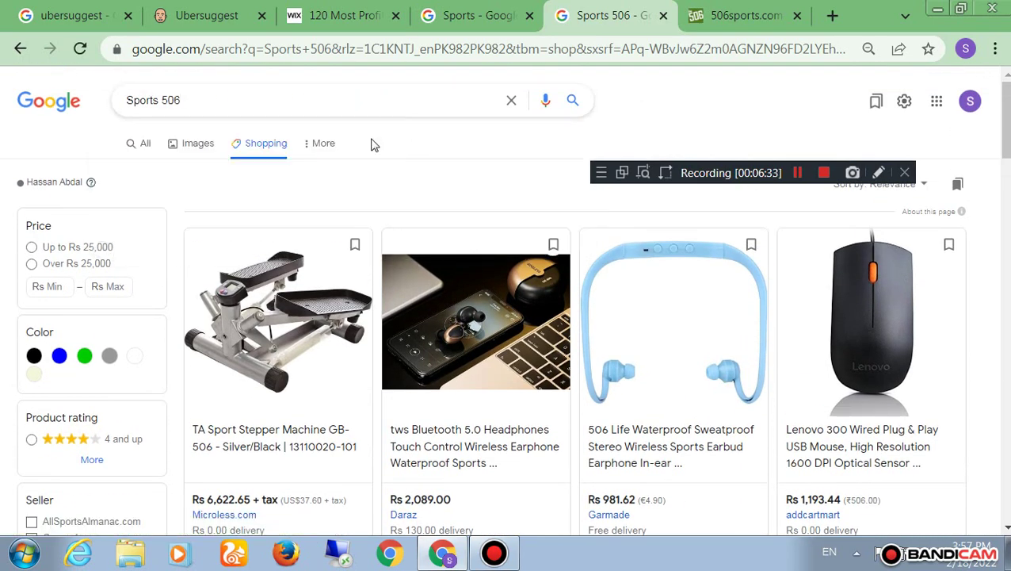
{"action": "left_click", "coordinate": [326, 145]}
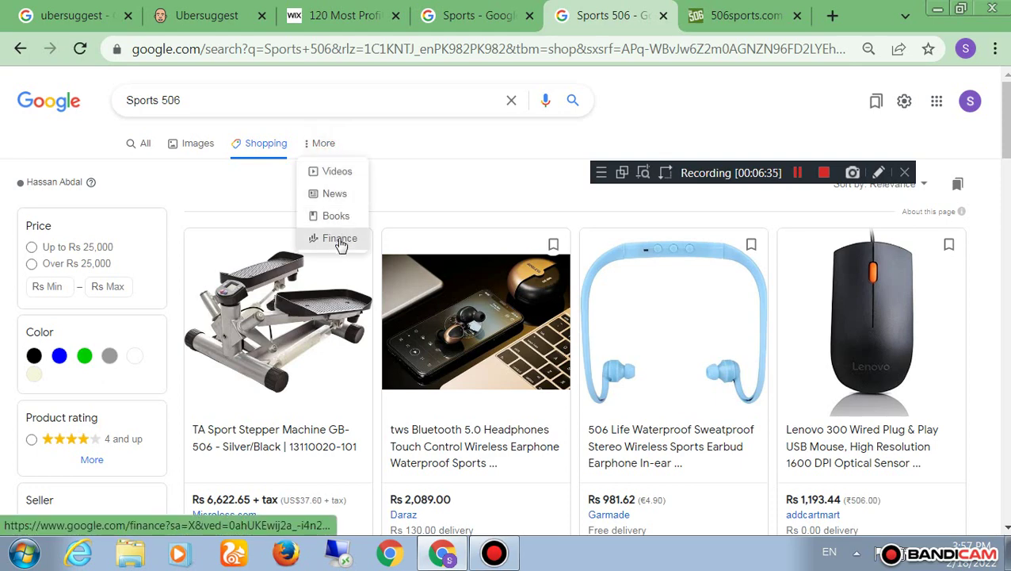
{"action": "left_click", "coordinate": [143, 145]}
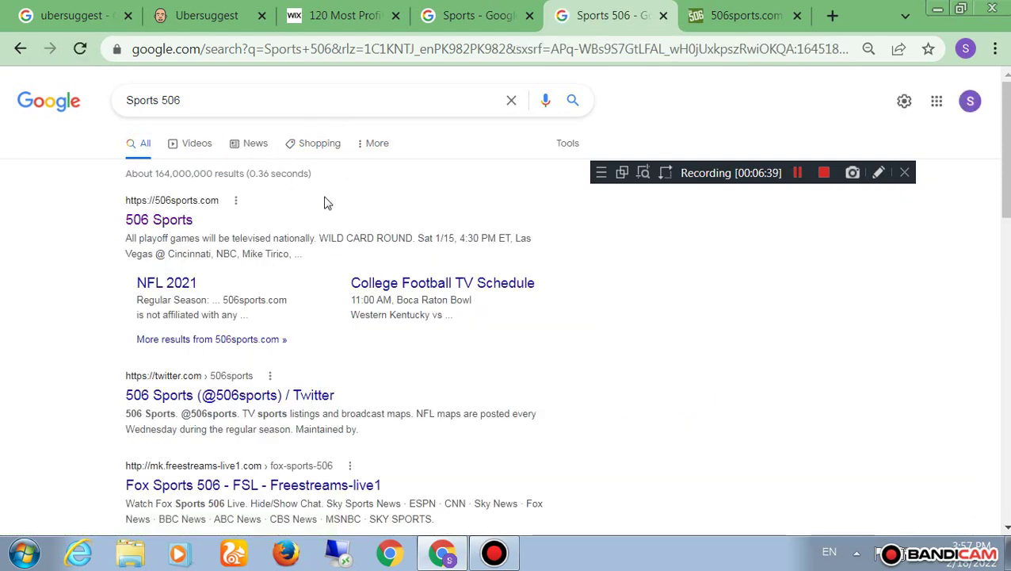
{"action": "scroll", "coordinate": [323, 202], "scroll_direction": "down", "scroll_amount": 1}
{"action": "scroll", "coordinate": [167, 269], "scroll_direction": "up", "scroll_amount": 1}
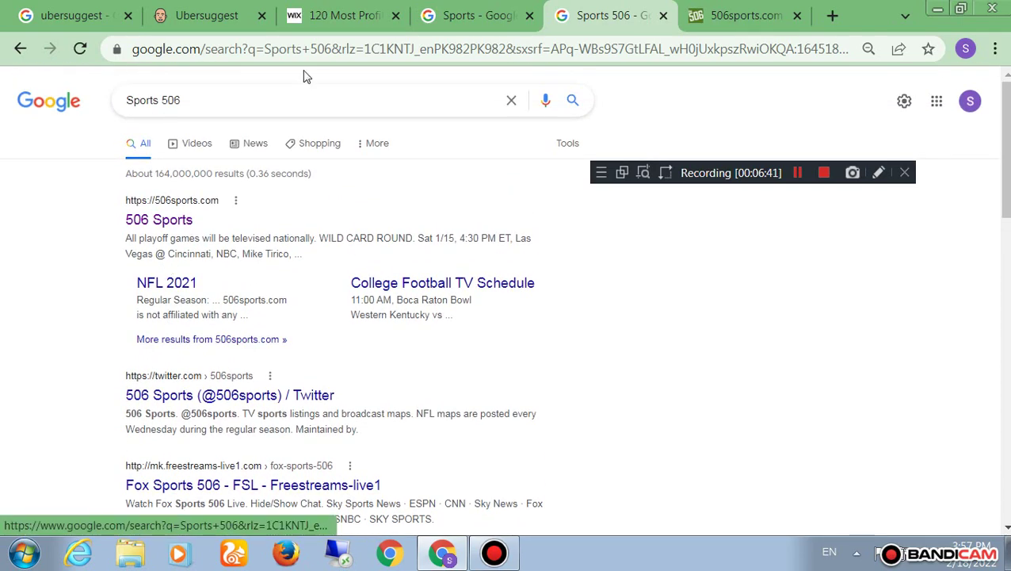
Rerun the Google search with the recent query sports 506 and copy the keyword
{"action": "left_click", "coordinate": [225, 116]}
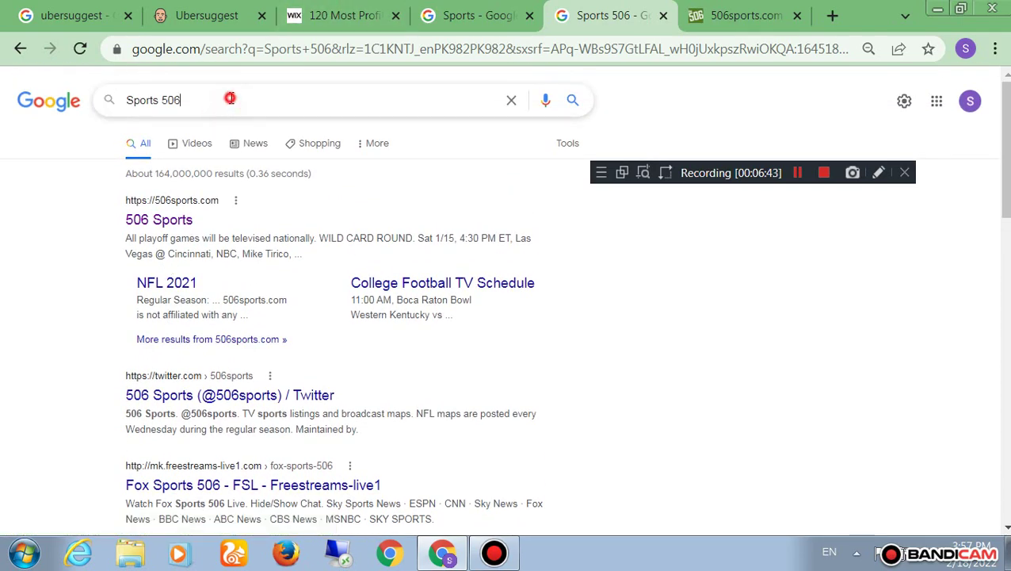
{"action": "triple_click", "coordinate": [226, 99]}
{"action": "type", "text": "C"}
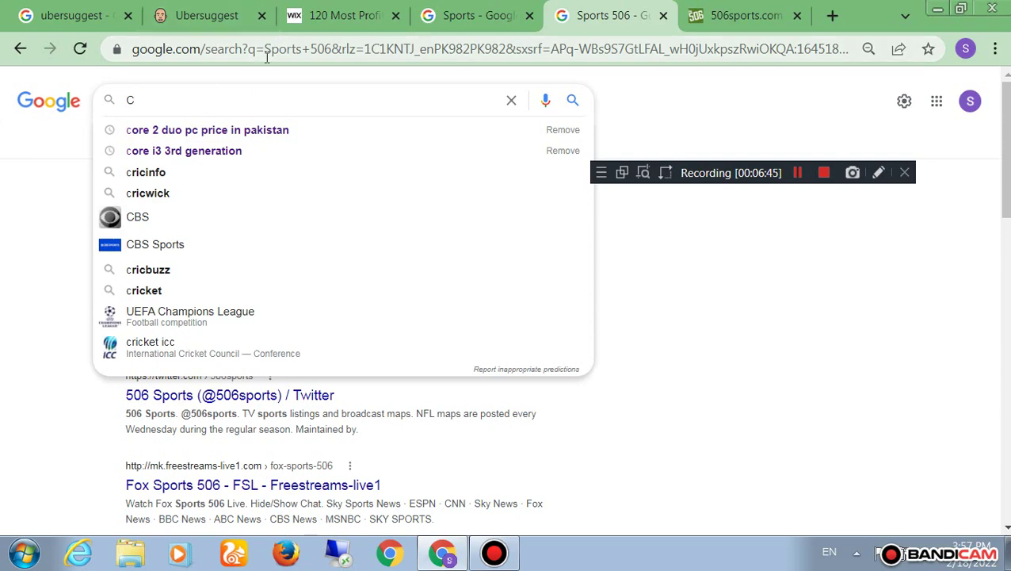
{"action": "key", "text": "BackSpace"}
{"action": "left_click", "coordinate": [201, 129]}
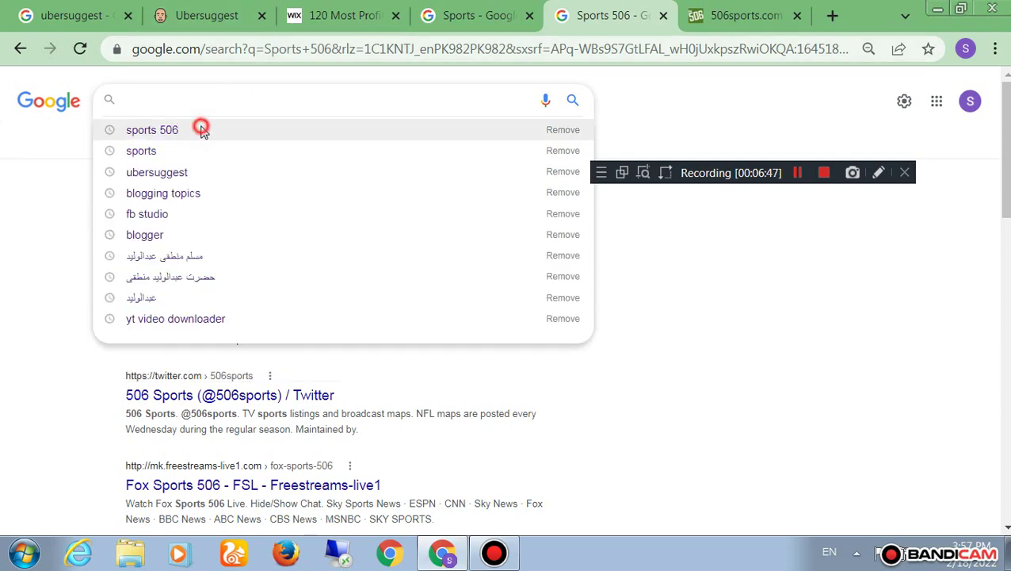
{"action": "triple_click", "coordinate": [204, 109]}
{"action": "key", "text": "ctrl+c"}
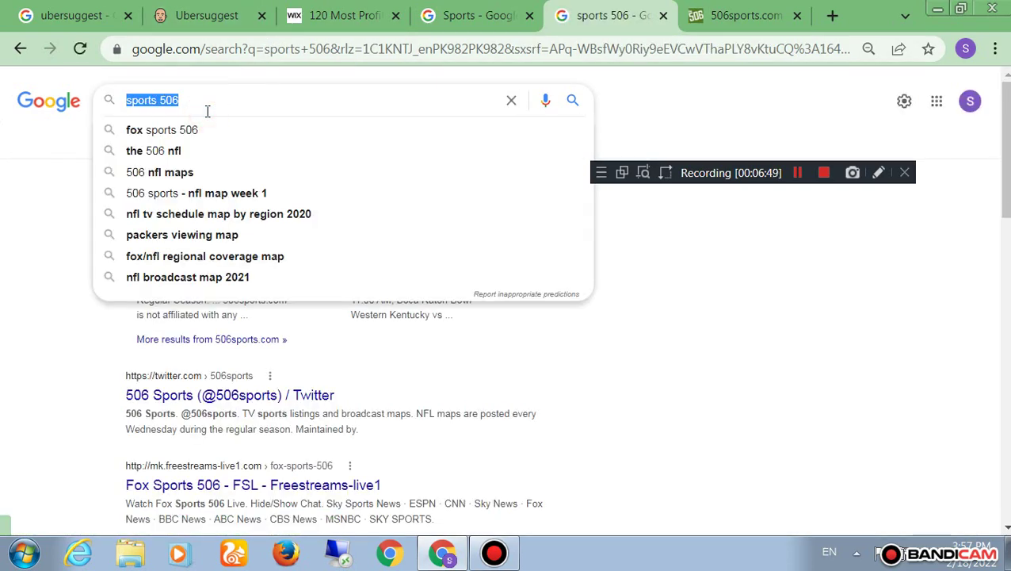
Search Google for namecheap in a new browser tab and open the Namecheap website
{"action": "left_click", "coordinate": [833, 15]}
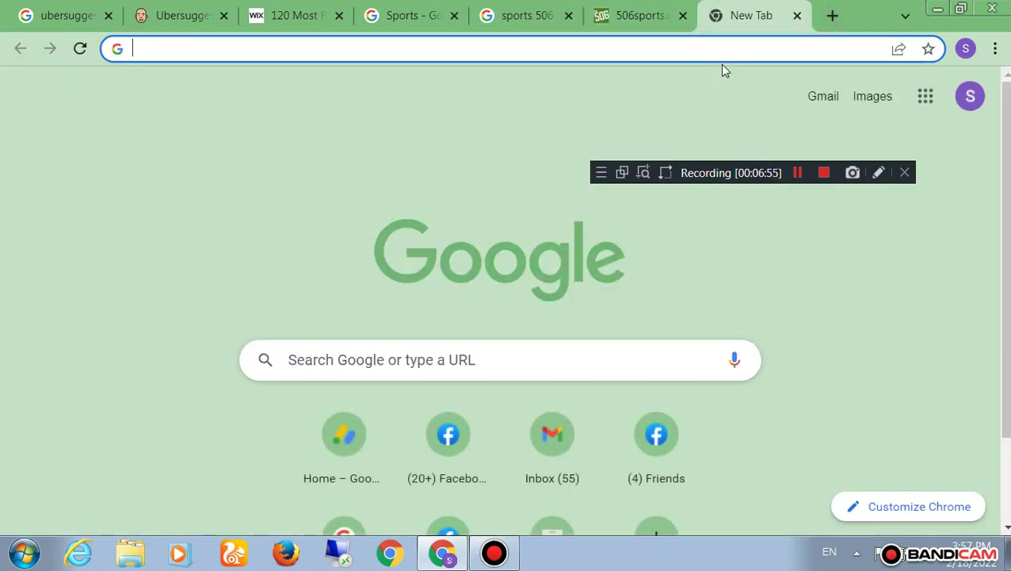
{"action": "type", "text": "name"}
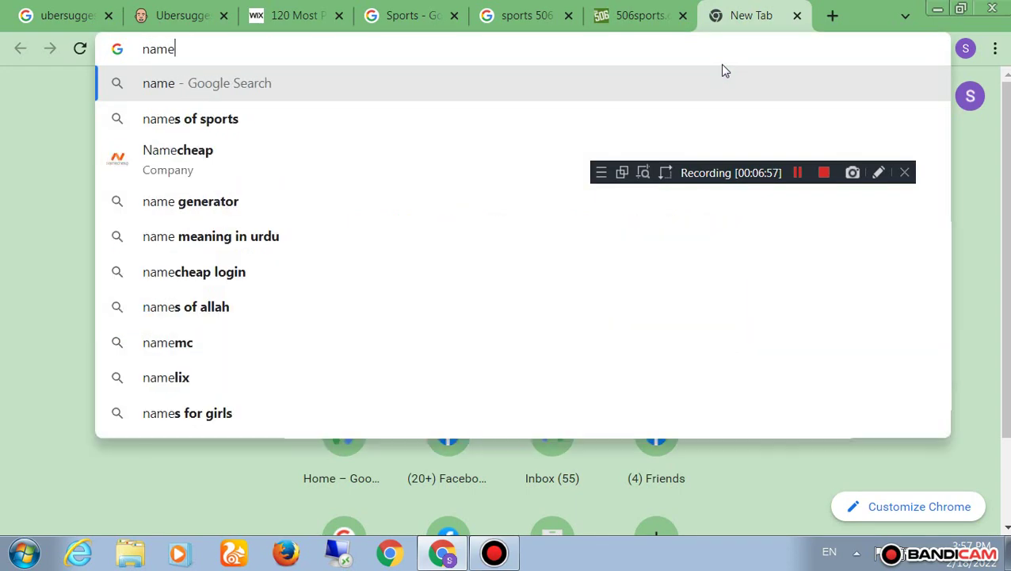
{"action": "key", "text": "Down"}
{"action": "key", "text": "Down"}
{"action": "key", "text": "Return"}
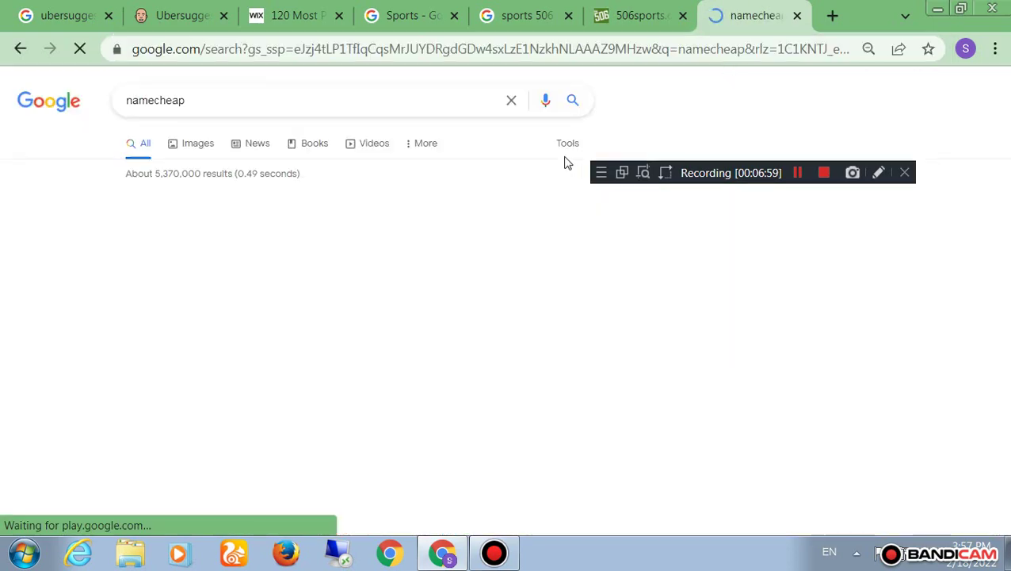
{"action": "scroll", "coordinate": [238, 325], "scroll_direction": "down", "scroll_amount": 3}
{"action": "left_click", "coordinate": [240, 283]}
Search for an available domain name with the copied keyword sports 506
{"action": "scroll", "coordinate": [320, 324], "scroll_direction": "down", "scroll_amount": 3}
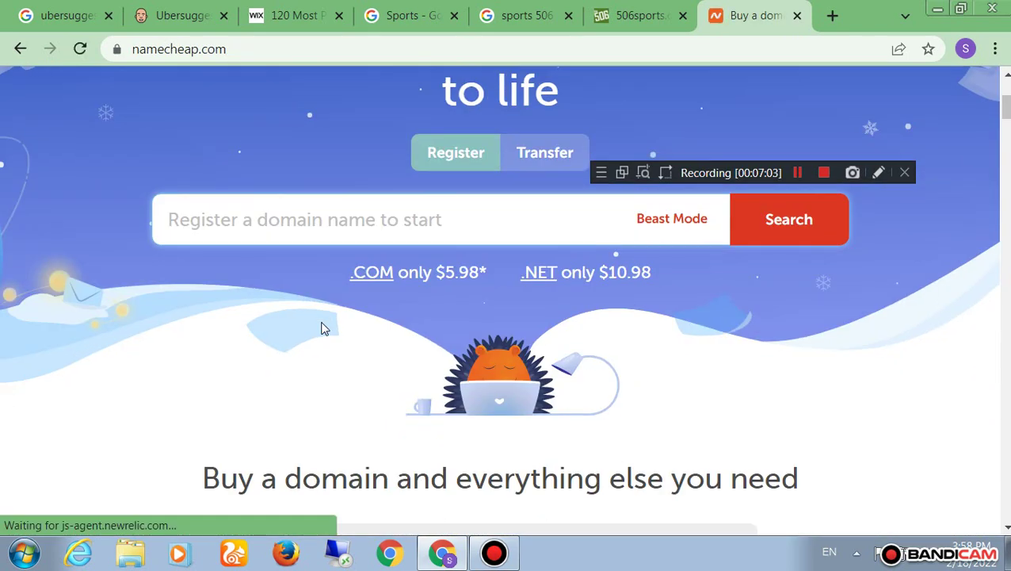
{"action": "key", "text": "ctrl+v"}
{"action": "key", "text": "Return"}
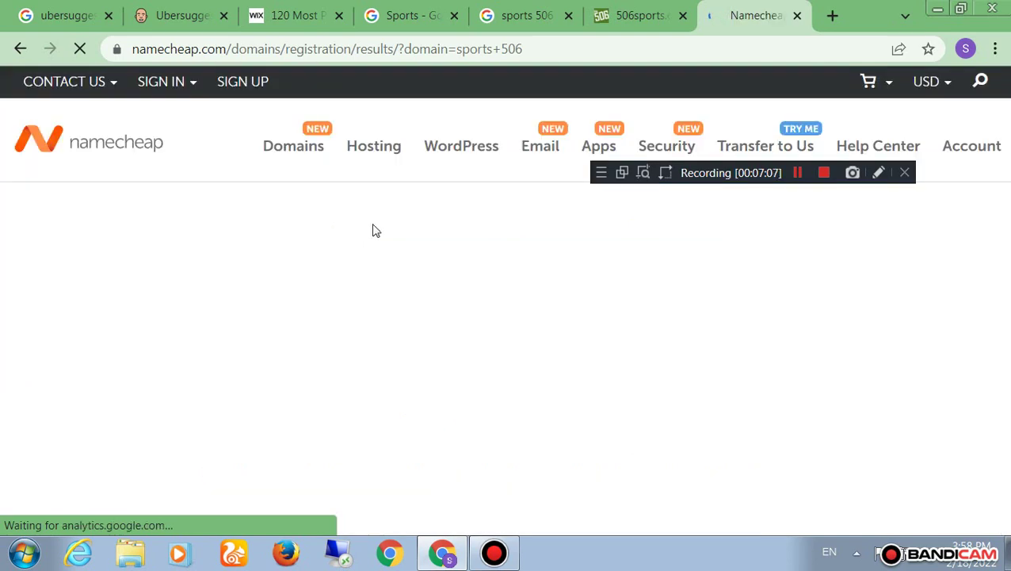
Examine the domain extensions offered for sports506 and their yearly prices
{"action": "scroll", "coordinate": [240, 269], "scroll_direction": "down", "scroll_amount": 2}
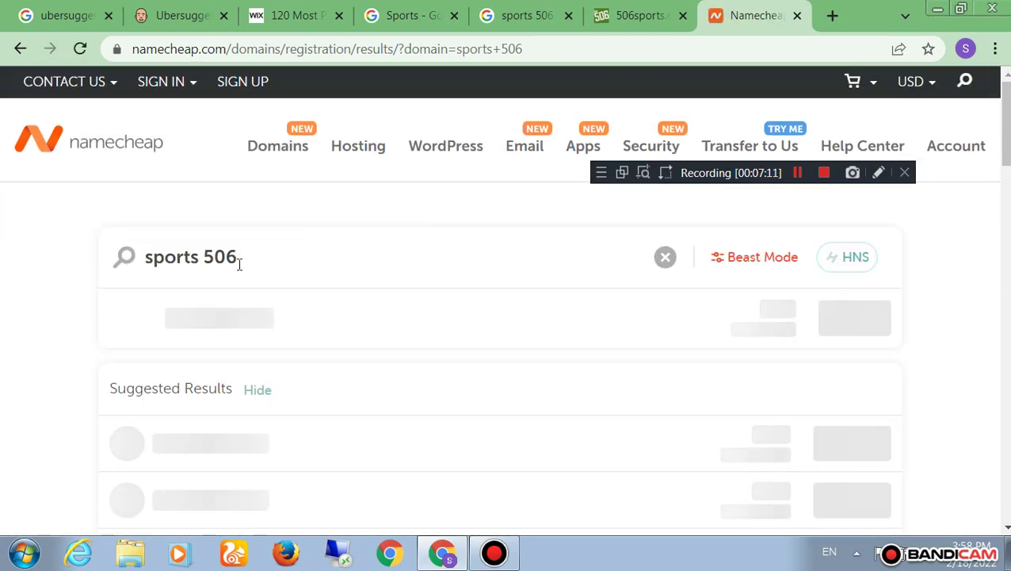
{"action": "scroll", "coordinate": [372, 297], "scroll_direction": "down", "scroll_amount": 5}
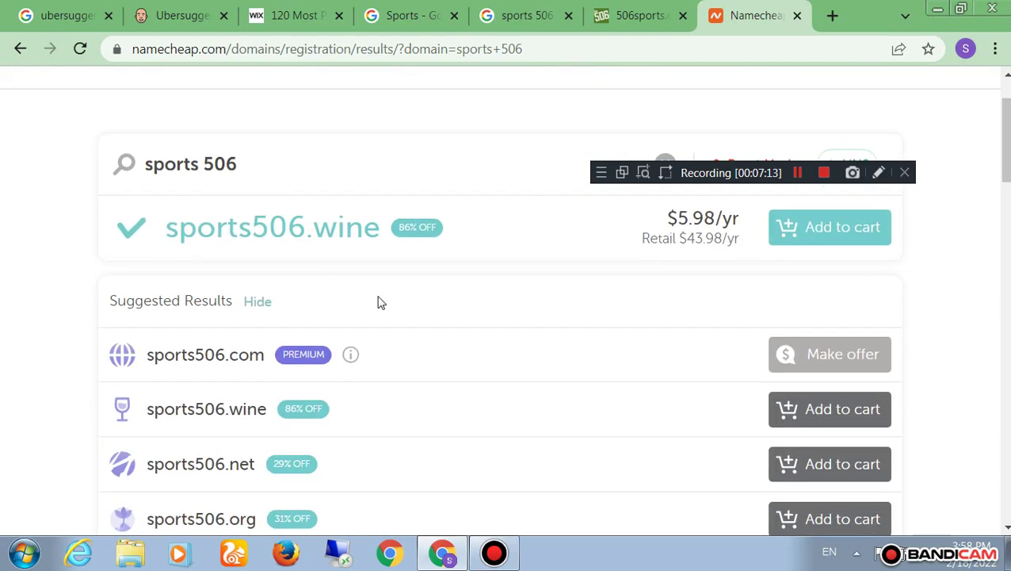
{"action": "scroll", "coordinate": [381, 304], "scroll_direction": "down", "scroll_amount": 3}
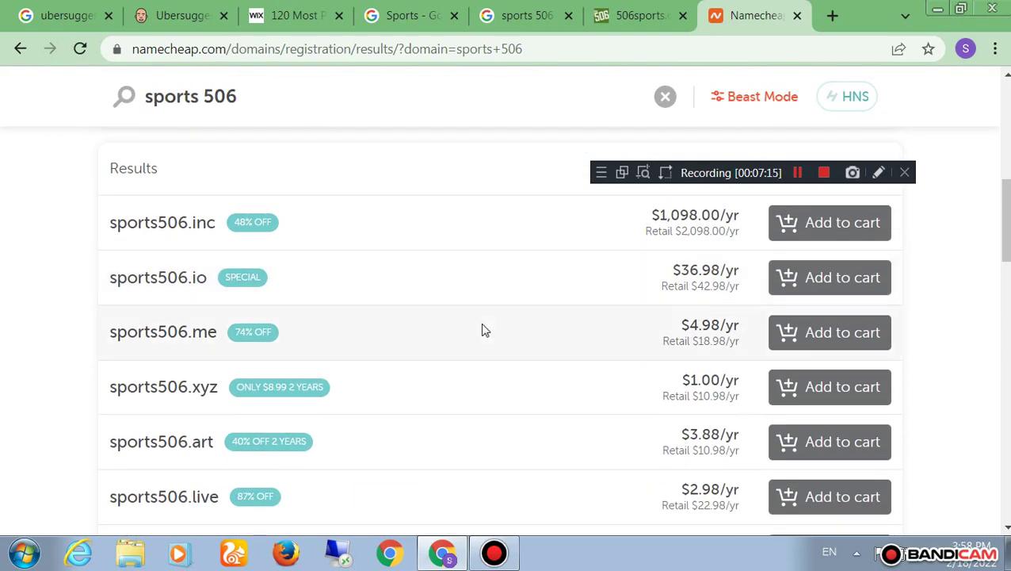
{"action": "scroll", "coordinate": [481, 330], "scroll_direction": "up", "scroll_amount": 7}
{"action": "scroll", "coordinate": [485, 329], "scroll_direction": "down", "scroll_amount": 1}
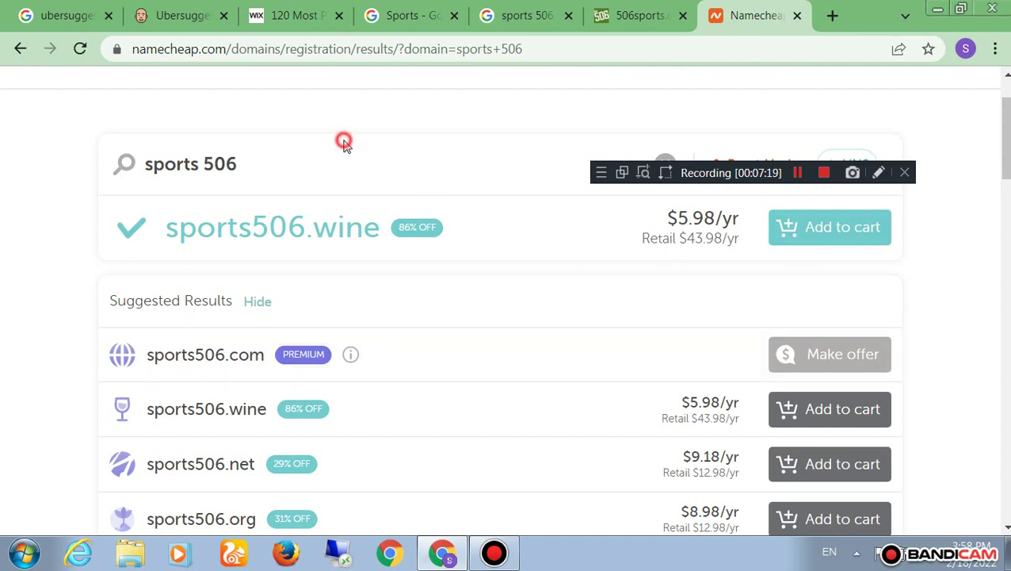
Change the Namecheap domain search from sports 506 to sports506.xyz
{"action": "left_click", "coordinate": [201, 170]}
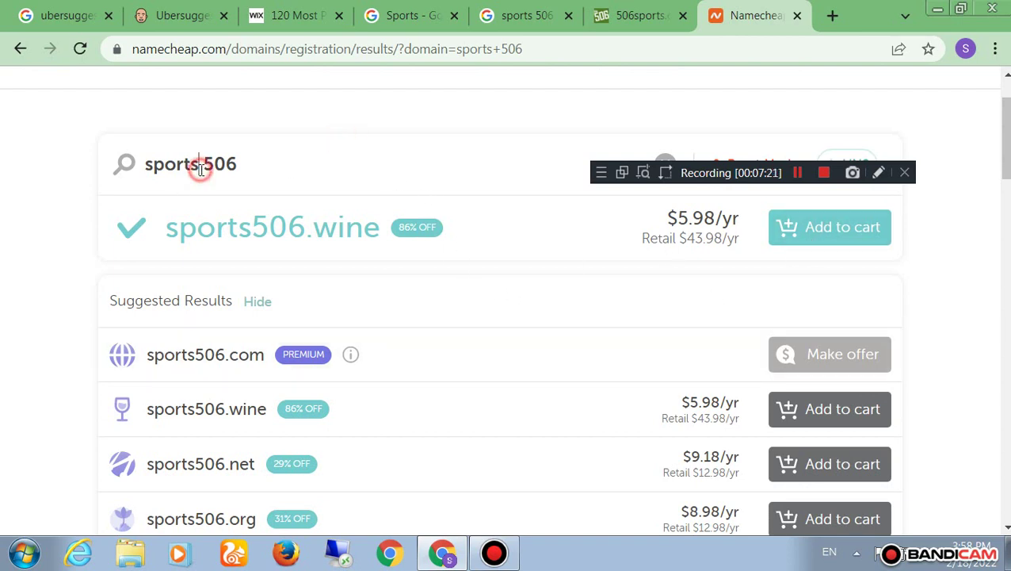
{"action": "key", "text": "BackSpace"}
{"action": "type", "text": ".xyz"}
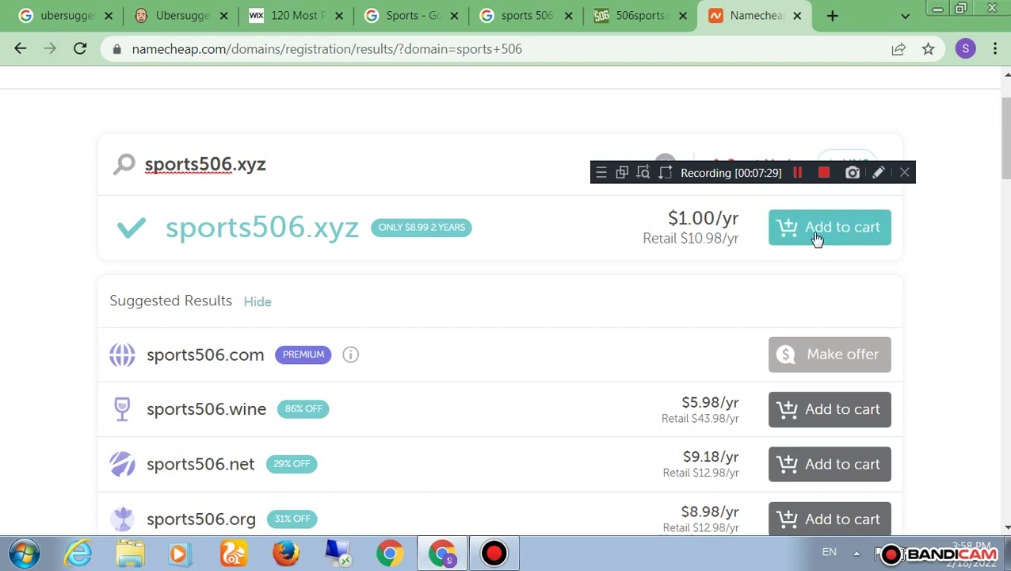
Check the search volume of sports 506 in the Ubersuggest keyword list and open two blank browser tabs
{"action": "left_click", "coordinate": [435, 6]}
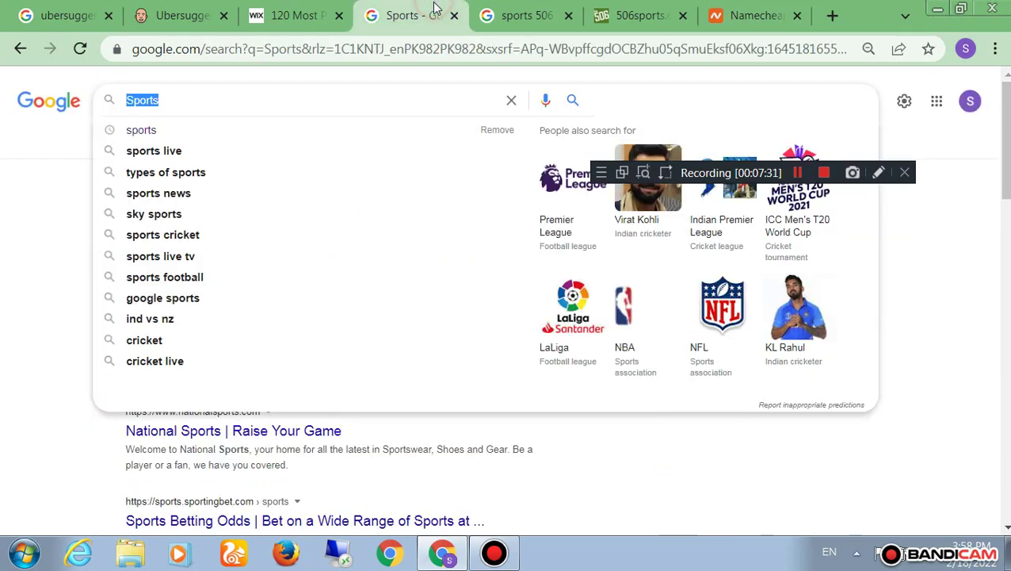
{"action": "left_click", "coordinate": [182, 9]}
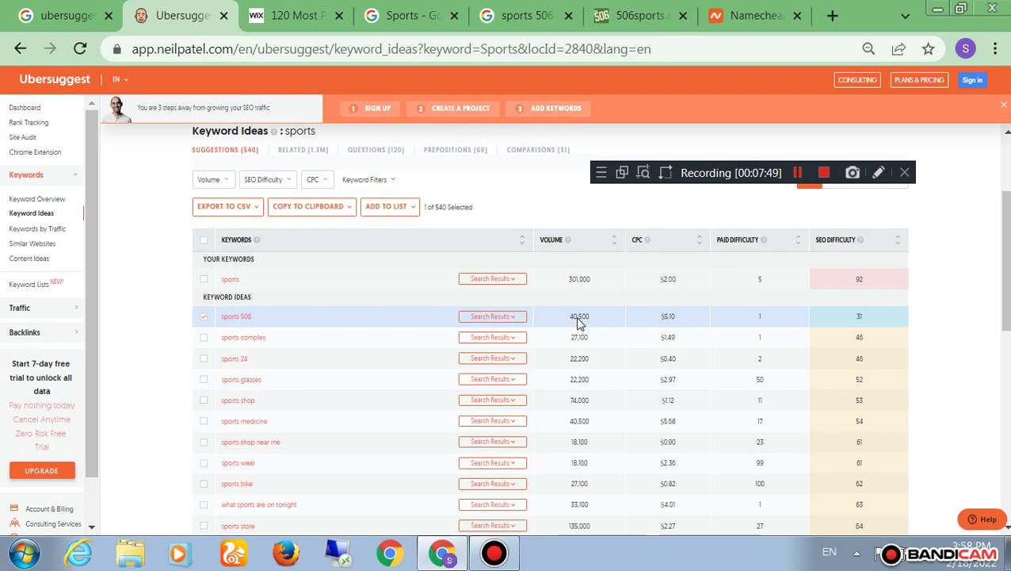
{"action": "left_click", "coordinate": [832, 15]}
{"action": "left_click", "coordinate": [832, 15]}
Place the Wix niche ideas tab after the Sports Google search tab and return to the Ubersuggest keyword list
{"action": "left_click", "coordinate": [511, 10]}
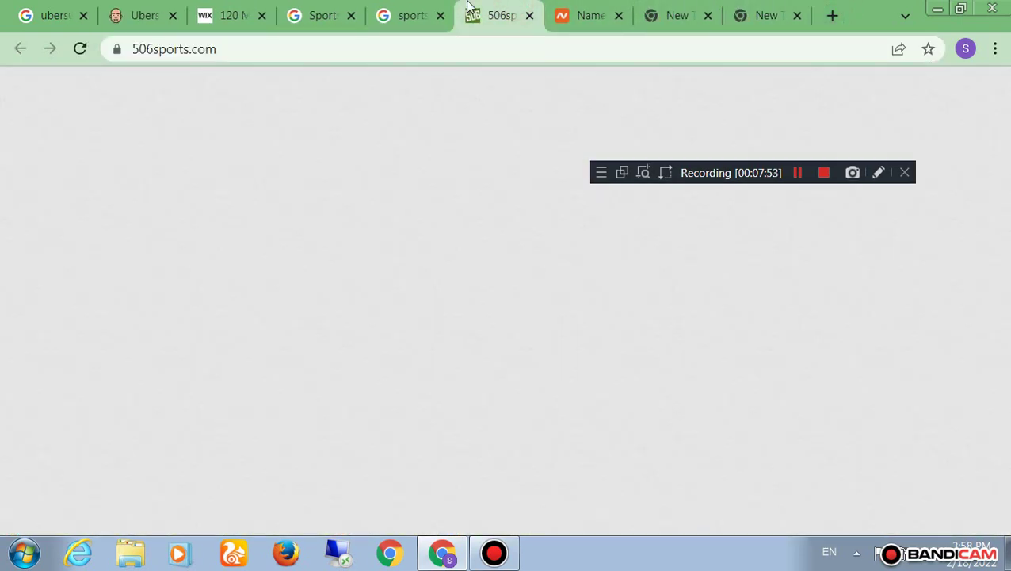
{"action": "left_click", "coordinate": [408, 8]}
{"action": "left_click", "coordinate": [323, 11]}
{"action": "left_click_drag", "start_coordinate": [238, 12], "coordinate": [355, 14]}
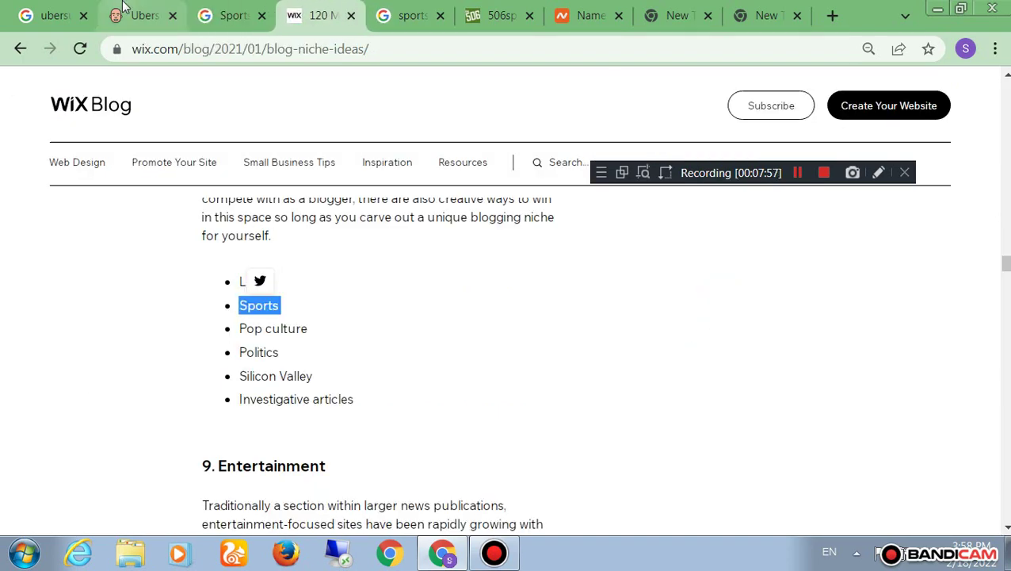
{"action": "left_click", "coordinate": [143, 15]}
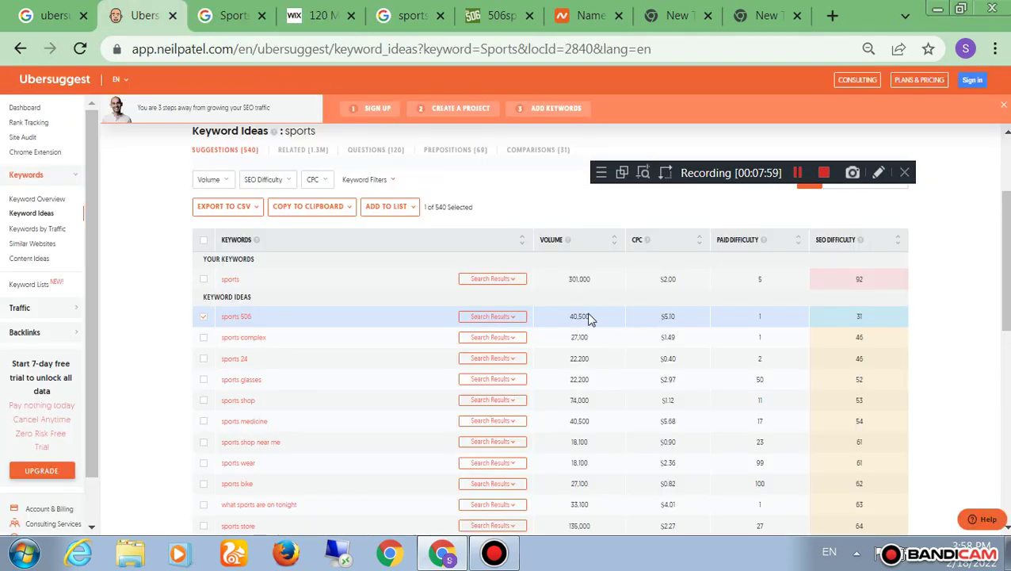
Revisit the Namecheap results for sports506.xyz and reload the competing site 506sports.com
{"action": "left_click", "coordinate": [622, 7]}
{"action": "key", "text": "ctrl+shift+Tab"}
{"action": "left_click", "coordinate": [633, 6]}
{"action": "left_click", "coordinate": [596, 6]}
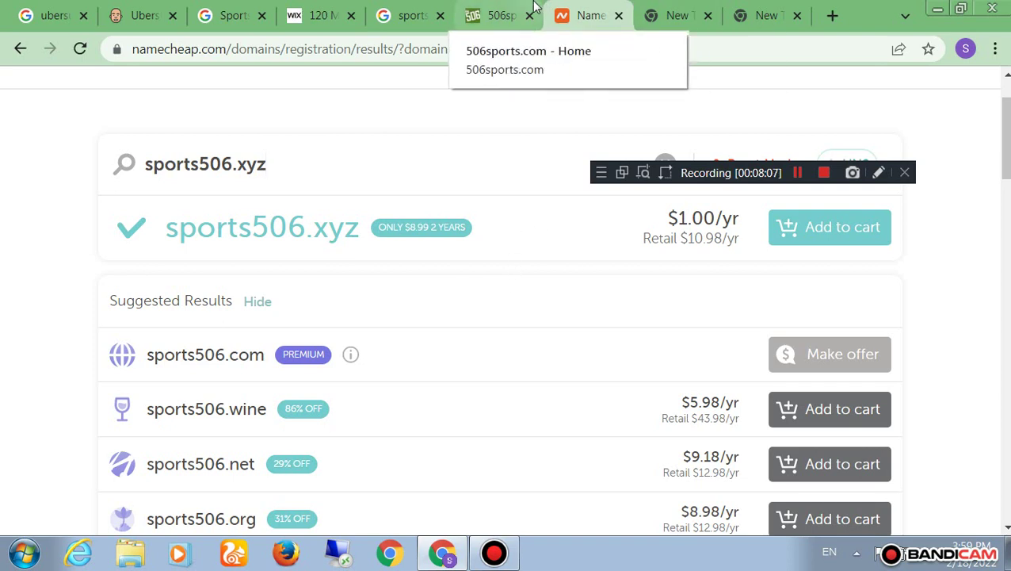
{"action": "left_click", "coordinate": [489, 17]}
{"action": "left_click", "coordinate": [469, 50]}
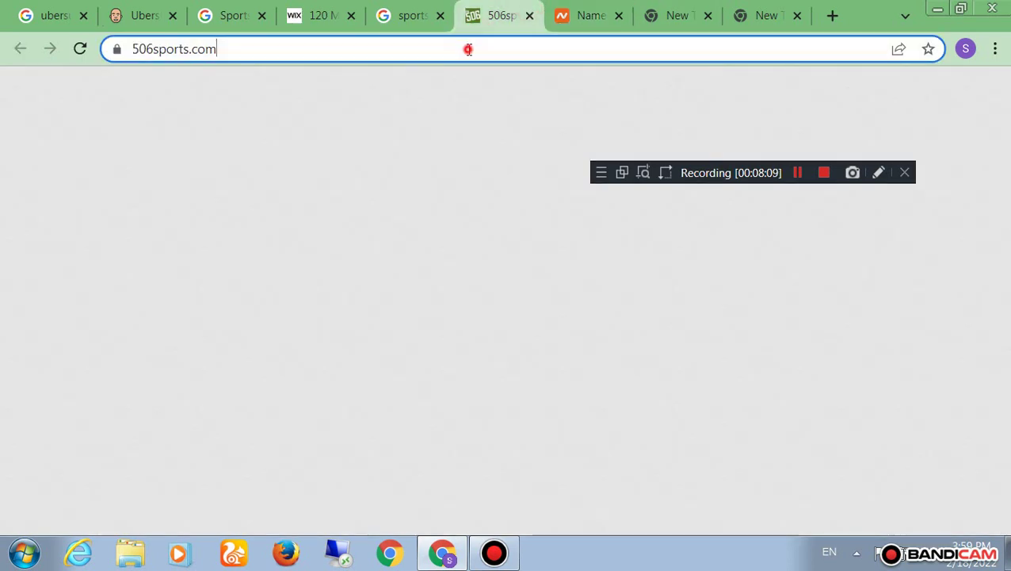
{"action": "key", "text": "Return"}
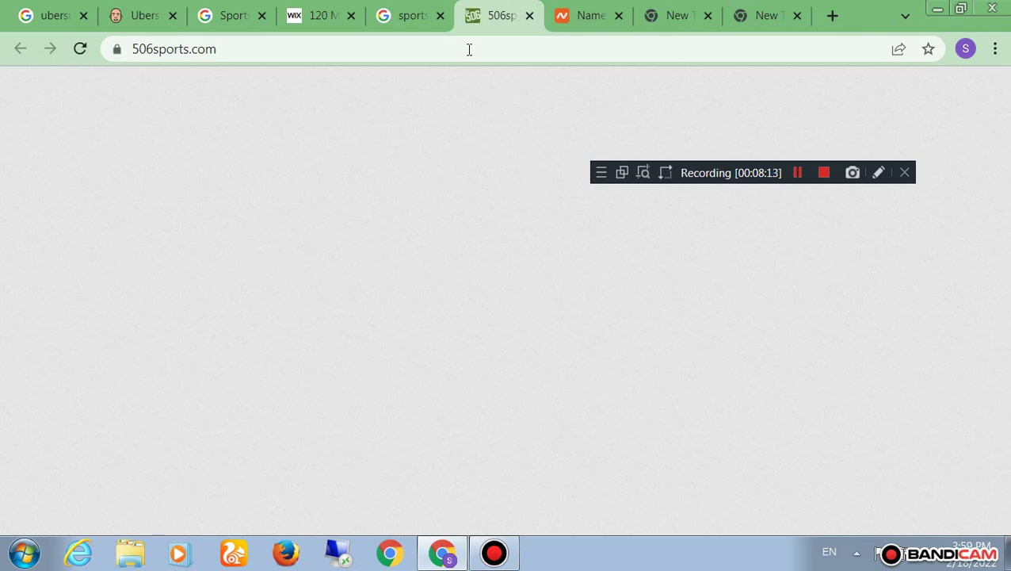
Examine the Google results for sports 506 to see which websites compete for the keyword
{"action": "left_click", "coordinate": [432, 13]}
{"action": "left_click", "coordinate": [2, 441]}
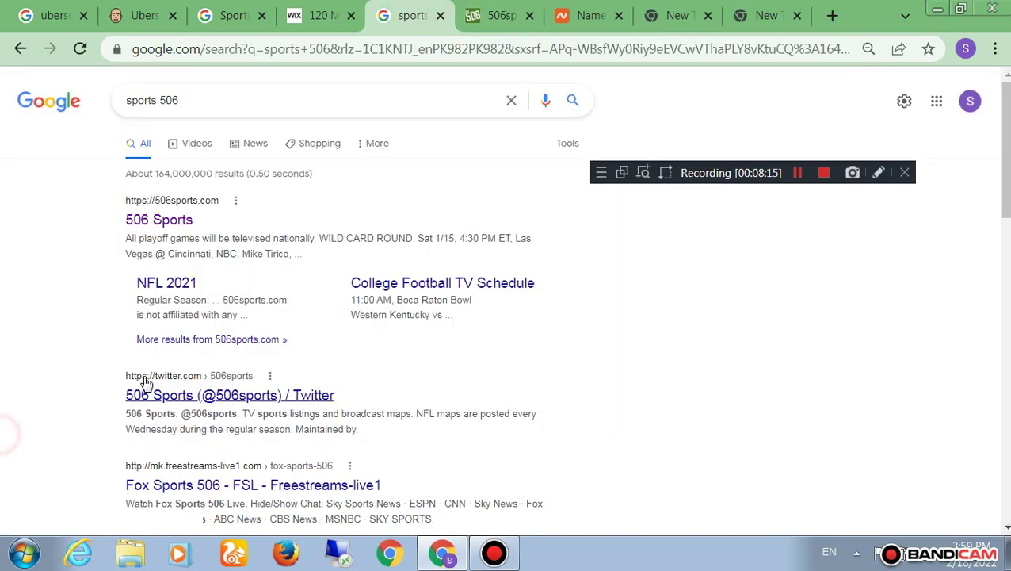
{"action": "scroll", "coordinate": [48, 400], "scroll_direction": "down", "scroll_amount": 8}
{"action": "scroll", "coordinate": [11, 395], "scroll_direction": "down", "scroll_amount": 3}
{"action": "scroll", "coordinate": [10, 395], "scroll_direction": "up", "scroll_amount": 3}
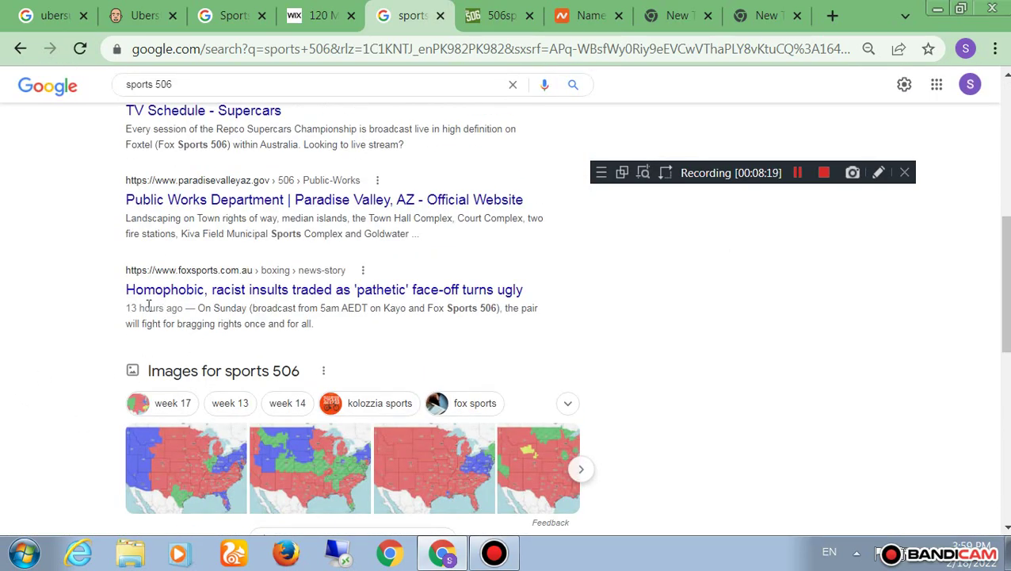
{"action": "scroll", "coordinate": [198, 275], "scroll_direction": "up", "scroll_amount": 2}
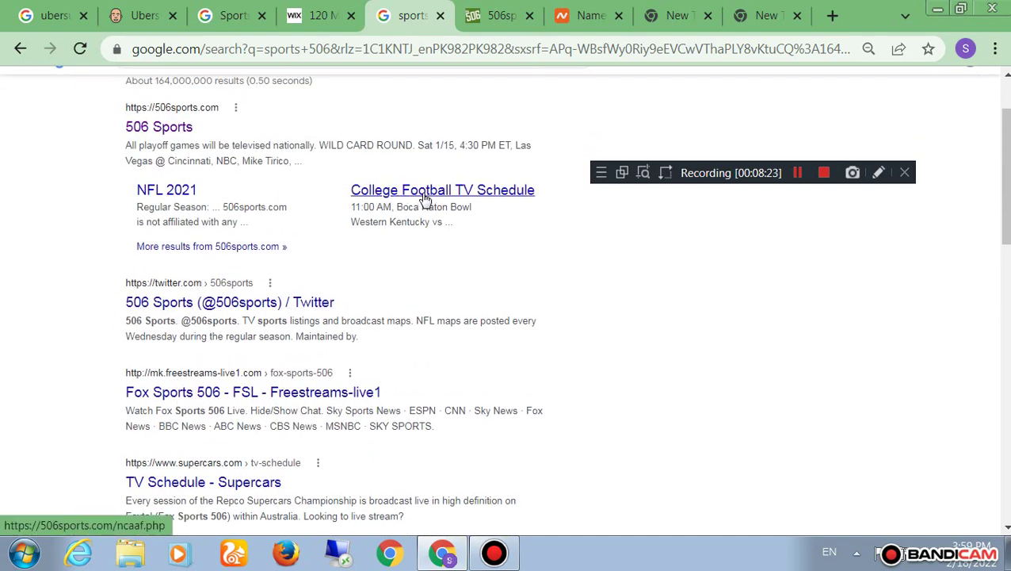
{"action": "scroll", "coordinate": [428, 200], "scroll_direction": "up", "scroll_amount": 2}
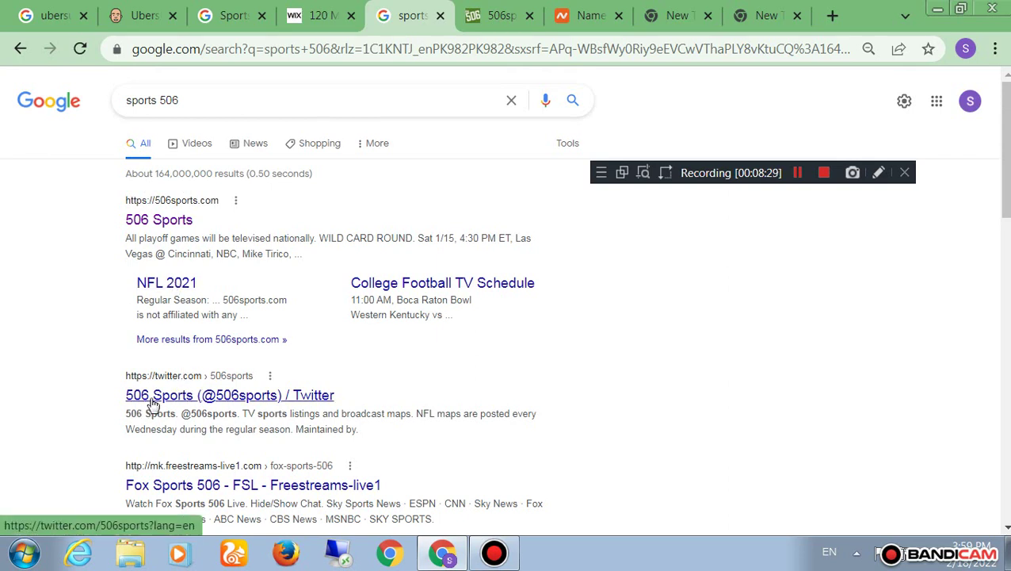
{"action": "left_click", "coordinate": [263, 104]}
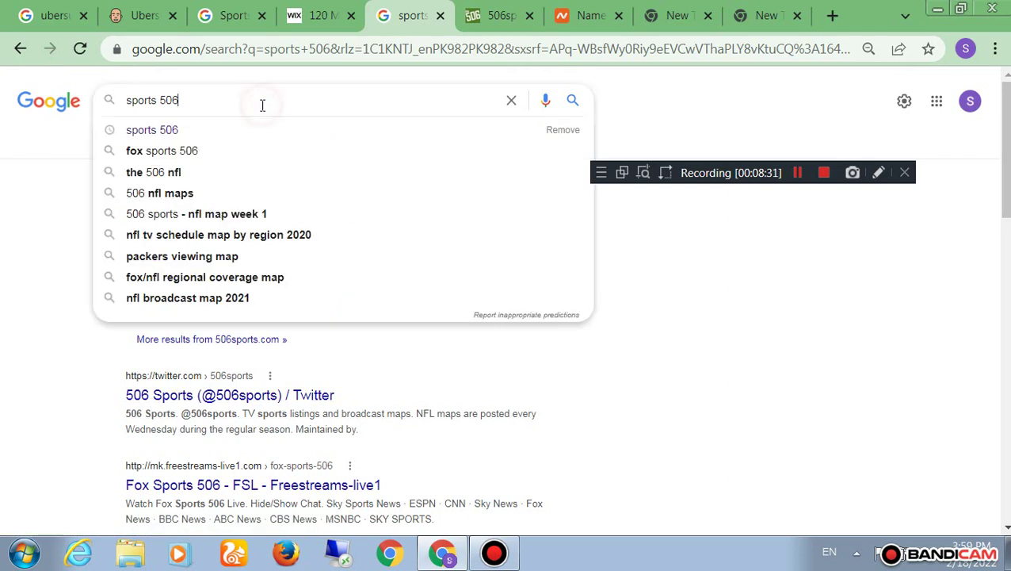
{"action": "left_click", "coordinate": [41, 144]}
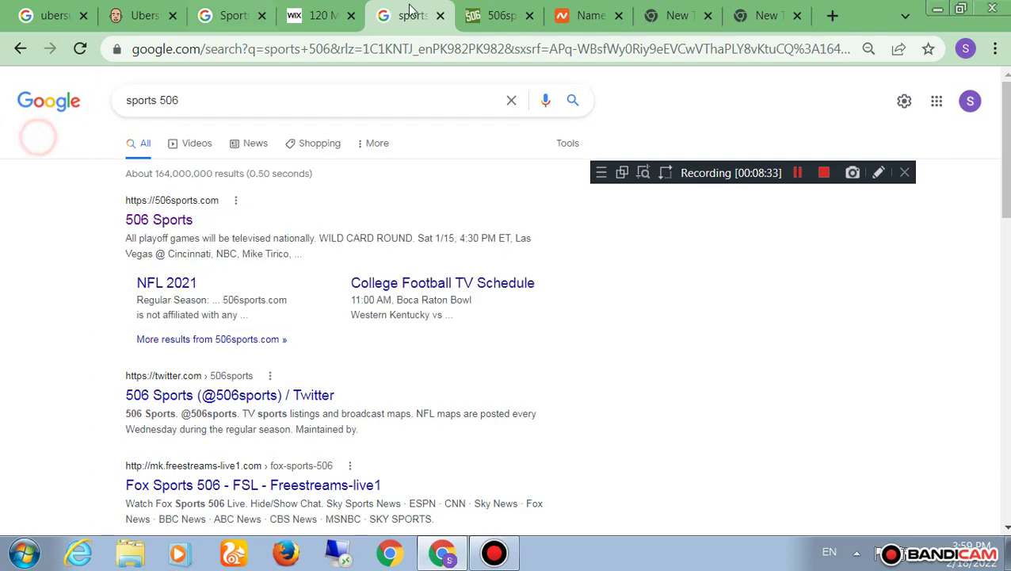
Enter the example figures 40000, 70000 and 10000 one after another in the address bar of a blank tab
{"action": "left_click", "coordinate": [765, 15]}
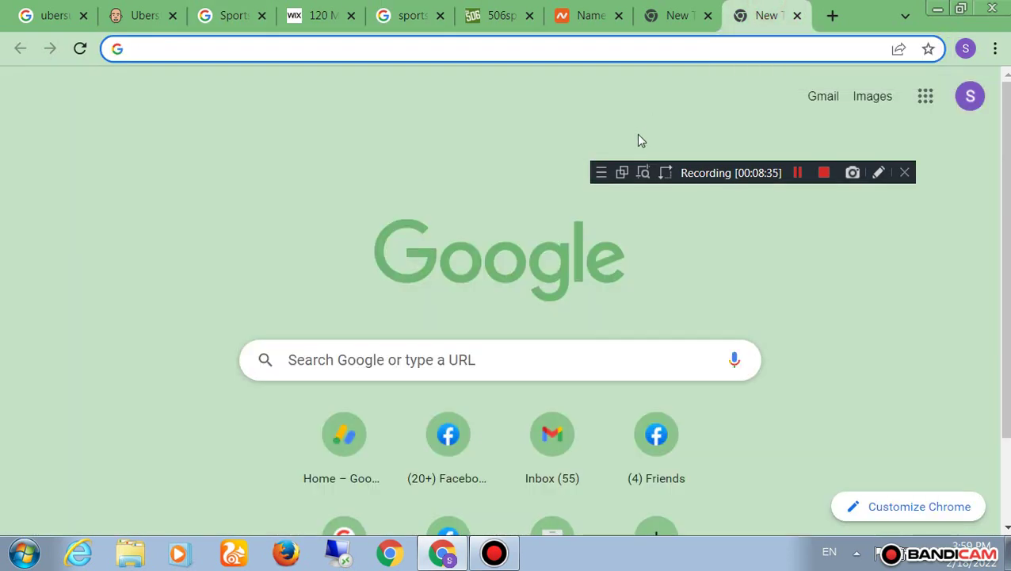
{"action": "type", "text": "2"}
{"action": "key", "text": "BackSpace"}
{"action": "type", "text": "50"}
{"action": "key", "text": "BackSpace"}
{"action": "key", "text": "BackSpace"}
{"action": "key", "text": "BackSpace"}
{"action": "type", "text": "40000"}
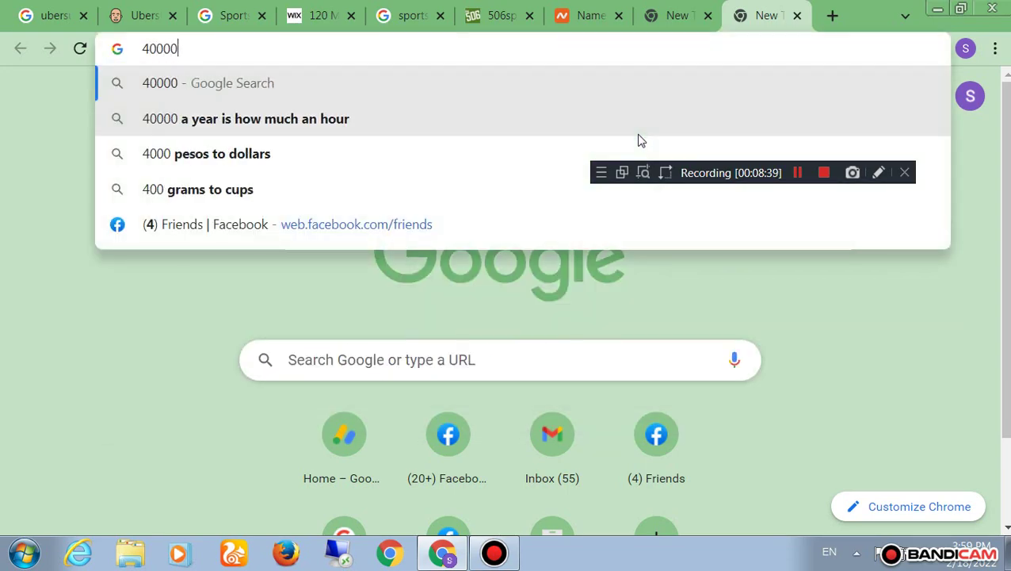
{"action": "key", "text": "ctrl+a"}
{"action": "type", "text": "70000"}
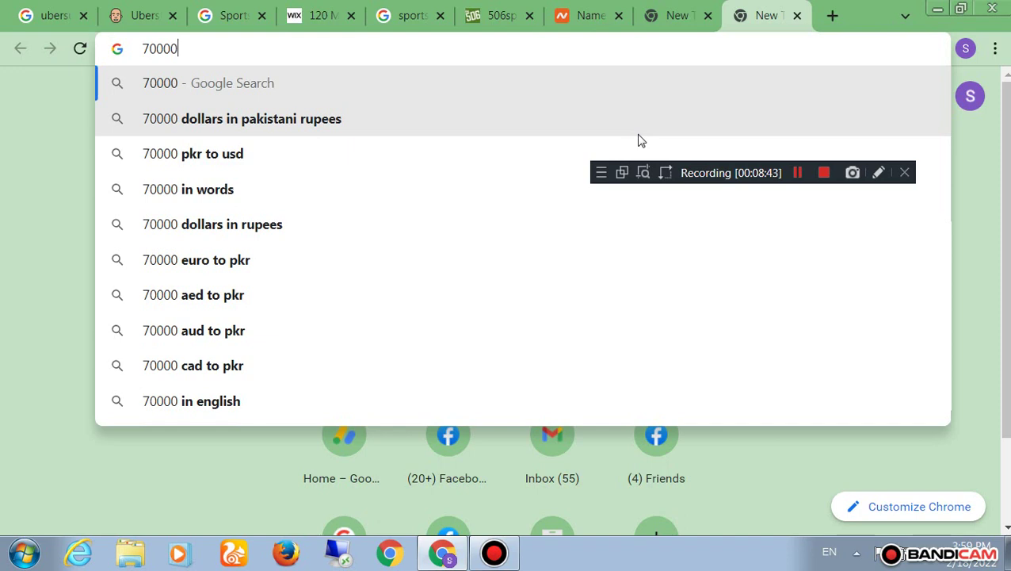
{"action": "key", "text": "ctrl+a"}
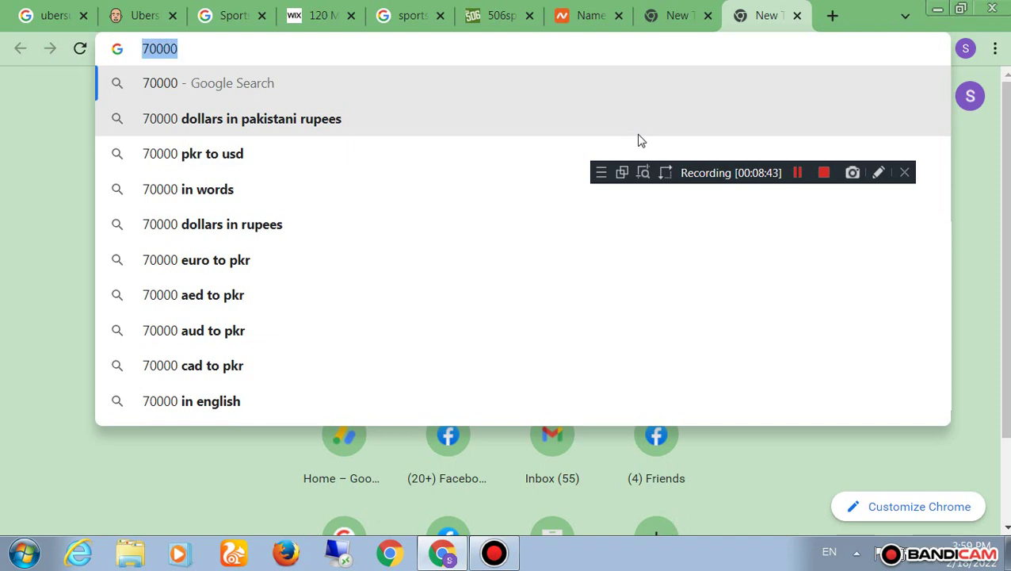
{"action": "type", "text": "100000"}
{"action": "key", "text": "BackSpace"}
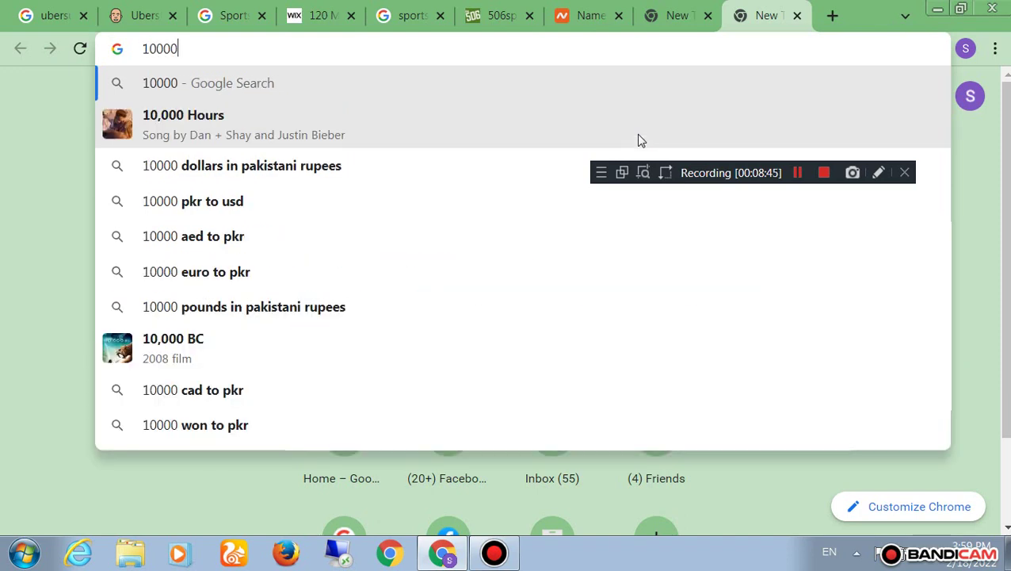
{"action": "key", "text": "ctrl+a"}
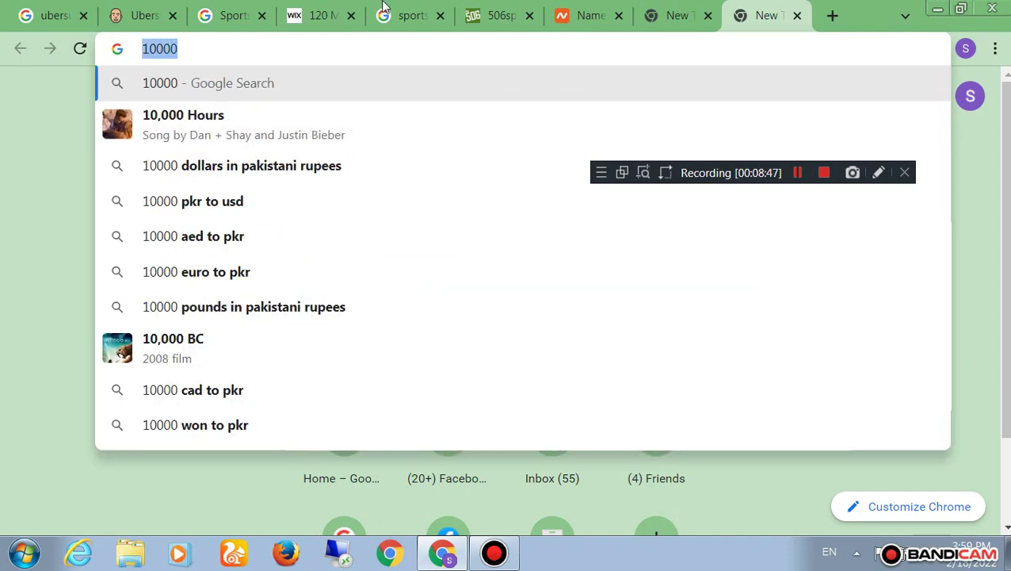
Review the Google results for sports 506 again and the keyword's volume and CPC in the Ubersuggest list
{"action": "left_click", "coordinate": [320, 15]}
{"action": "left_click", "coordinate": [408, 16]}
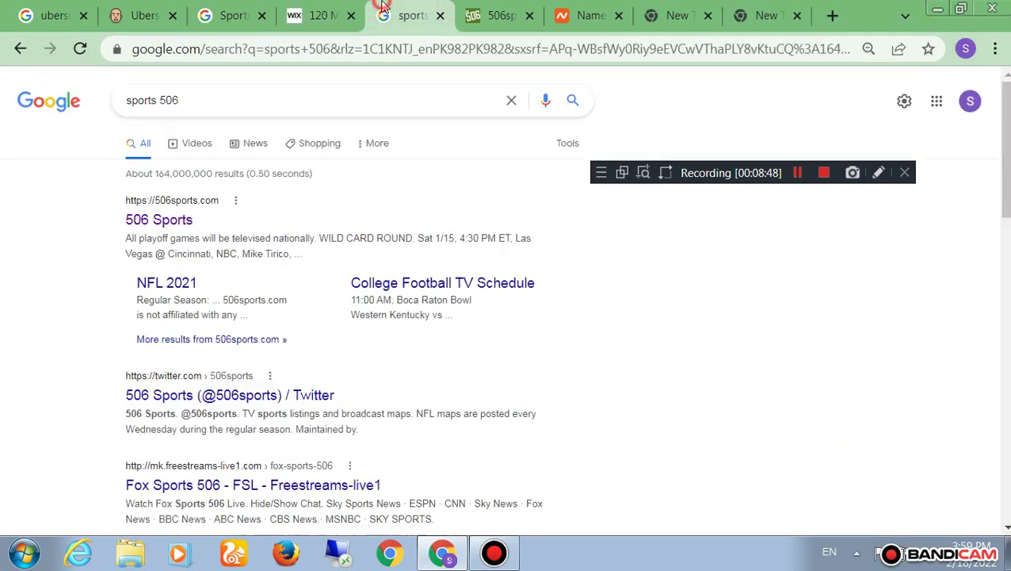
{"action": "left_click", "coordinate": [210, 85]}
{"action": "left_click", "coordinate": [50, 198]}
{"action": "left_click", "coordinate": [143, 16]}
{"action": "left_click_drag", "start_coordinate": [455, 192], "coordinate": [707, 97]}
{"action": "left_click_drag", "start_coordinate": [691, 188], "coordinate": [670, 206]}
{"action": "left_click", "coordinate": [669, 206]}
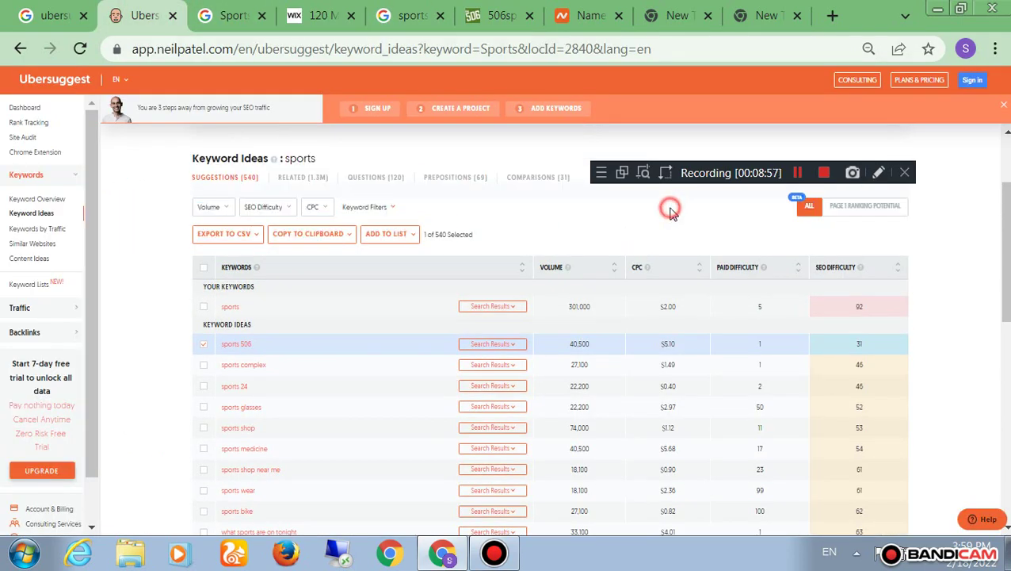
Replace the figure in the blank tab's address bar with 3 and return to the Ubersuggest keyword list
{"action": "left_click", "coordinate": [762, 16]}
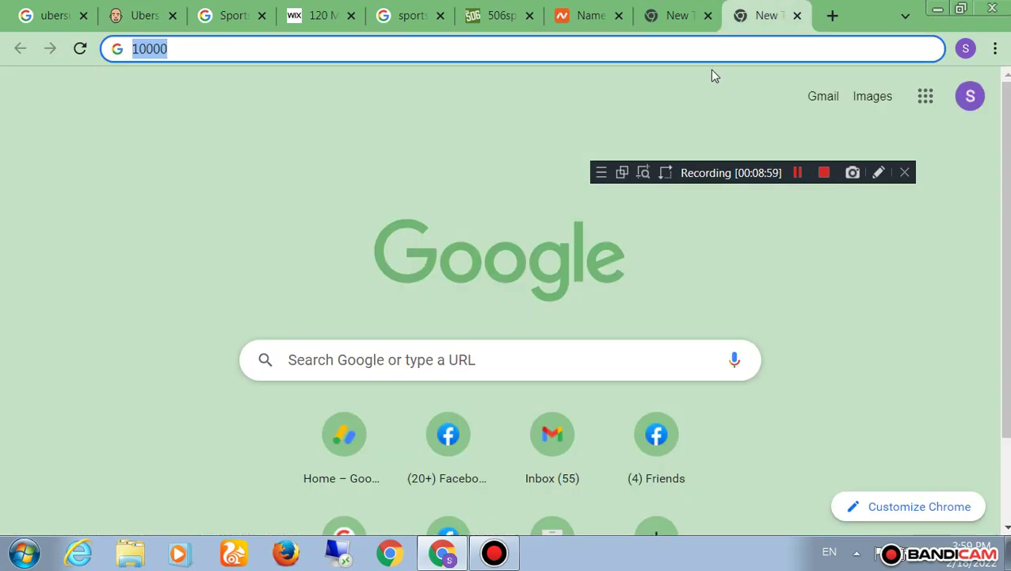
{"action": "type", "text": "3"}
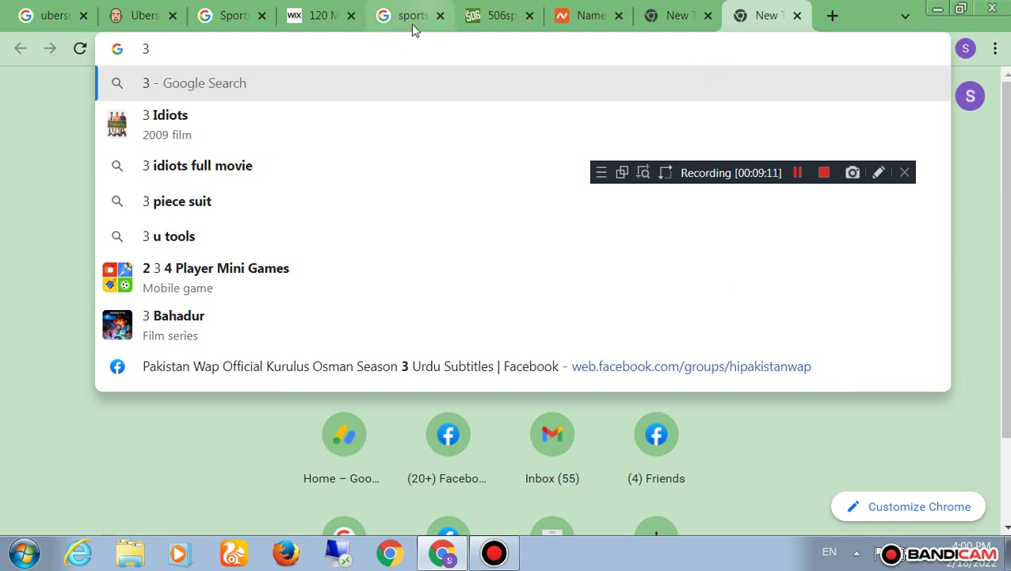
{"action": "left_click", "coordinate": [184, 10]}
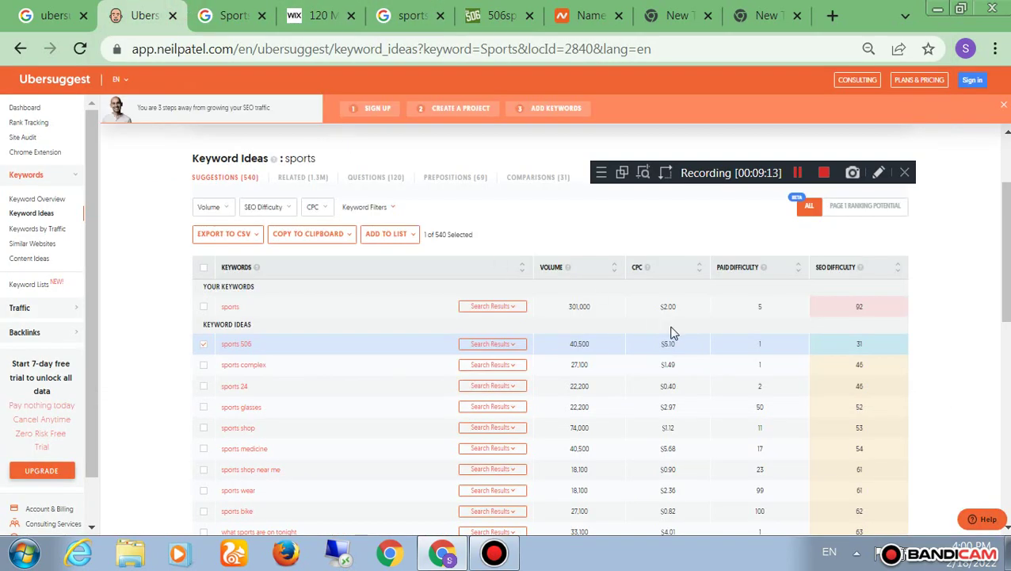
{"action": "scroll", "coordinate": [229, 487], "scroll_direction": "down", "scroll_amount": 1}
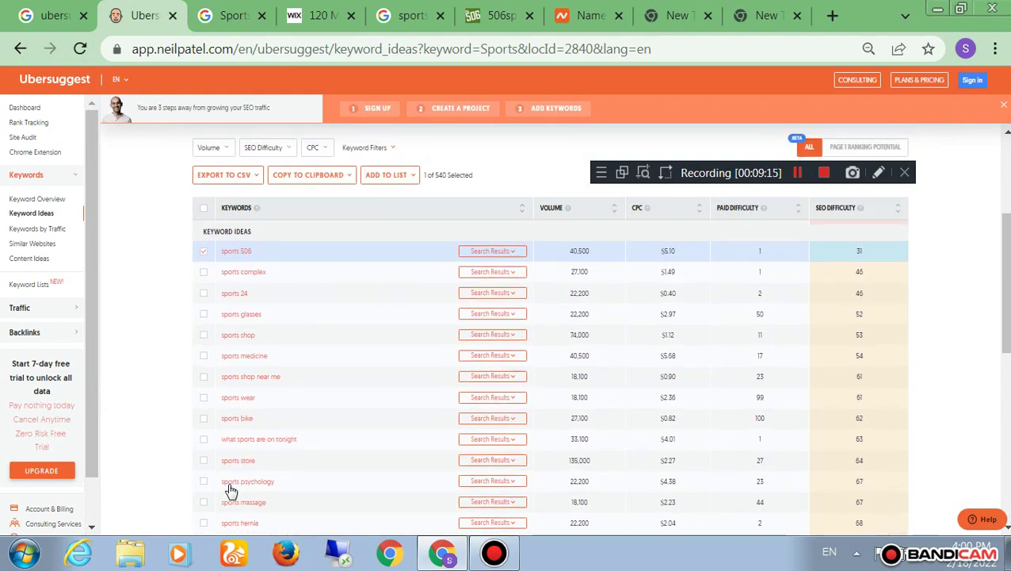
Switch to the Windows Calculator and place it over the keyword names, leaving the volume and CPC columns uncovered
{"action": "left_click", "coordinate": [24, 553]}
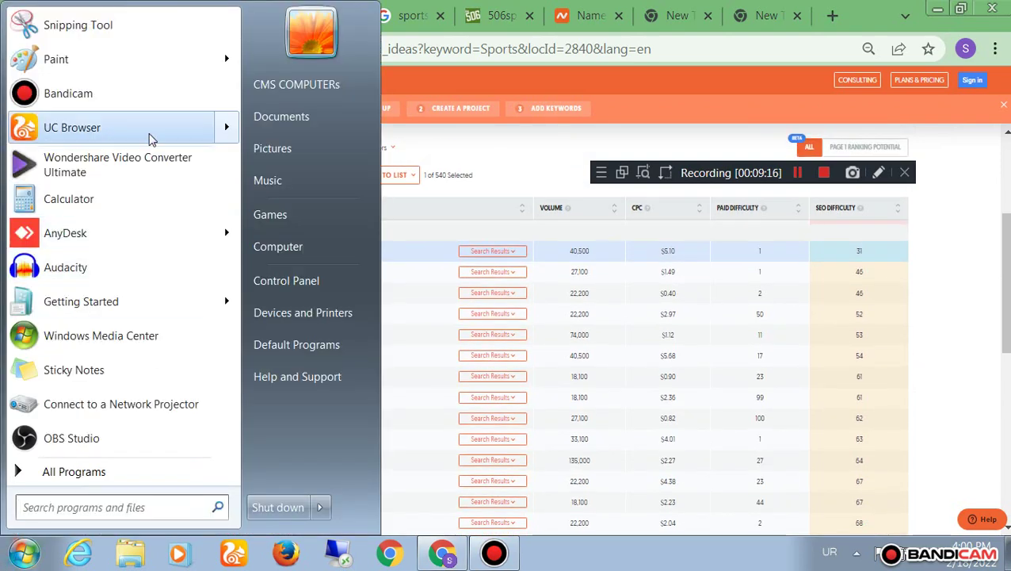
{"action": "left_click", "coordinate": [154, 190]}
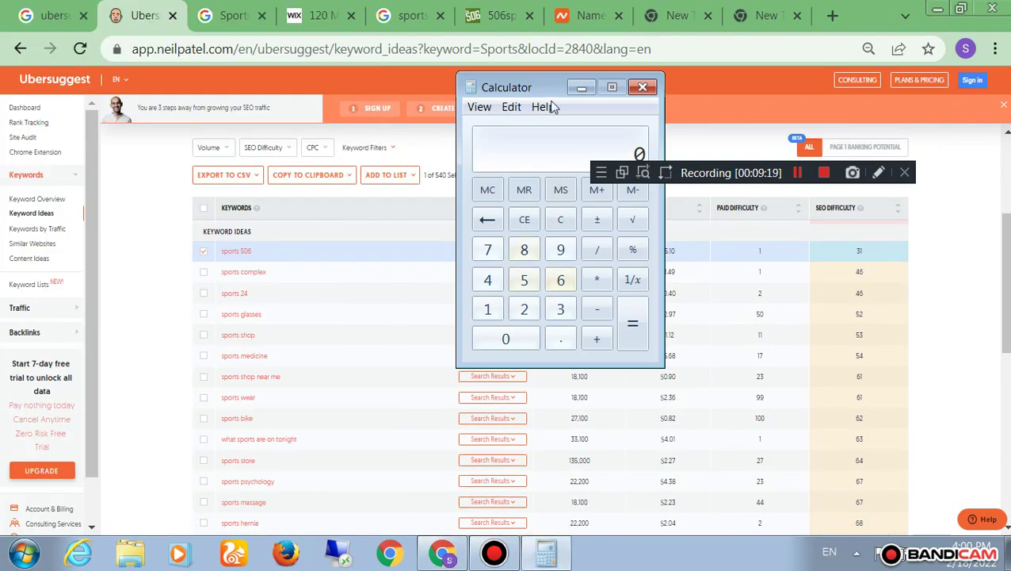
{"action": "left_click_drag", "start_coordinate": [545, 77], "coordinate": [314, 116]}
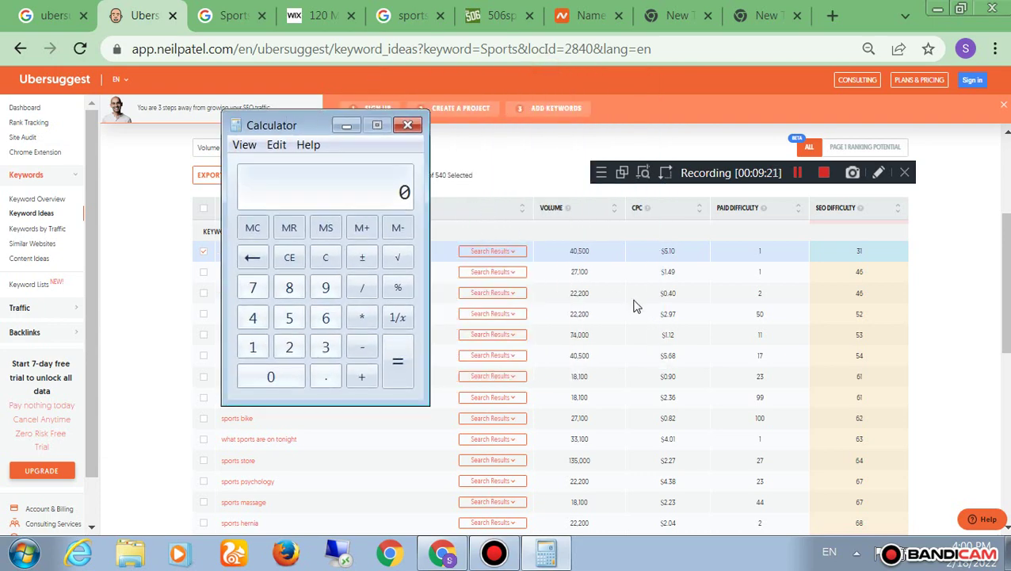
Calculate 5 multiplied by 300 in the Calculator
{"action": "left_click", "coordinate": [287, 320]}
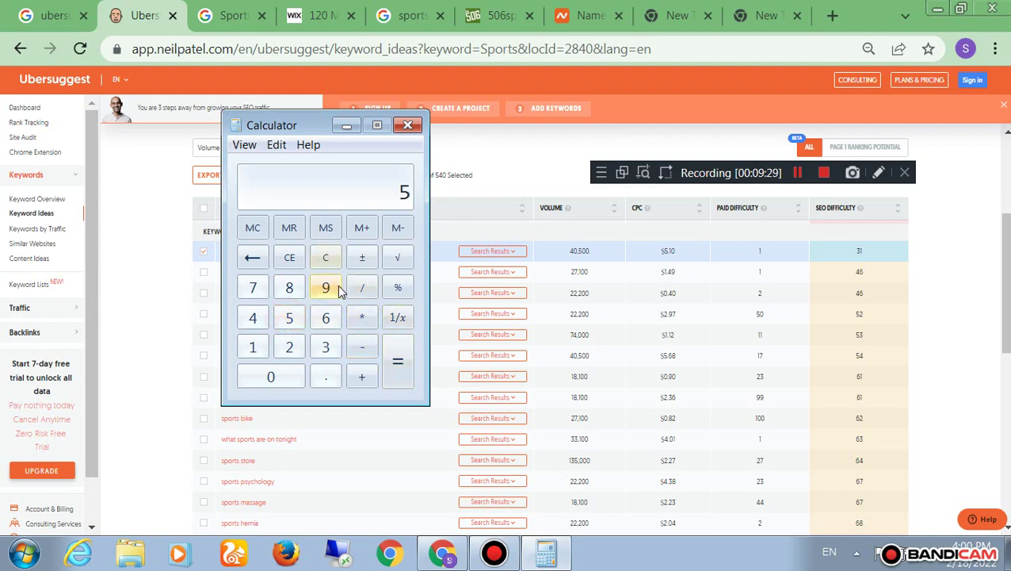
{"action": "left_click", "coordinate": [361, 321]}
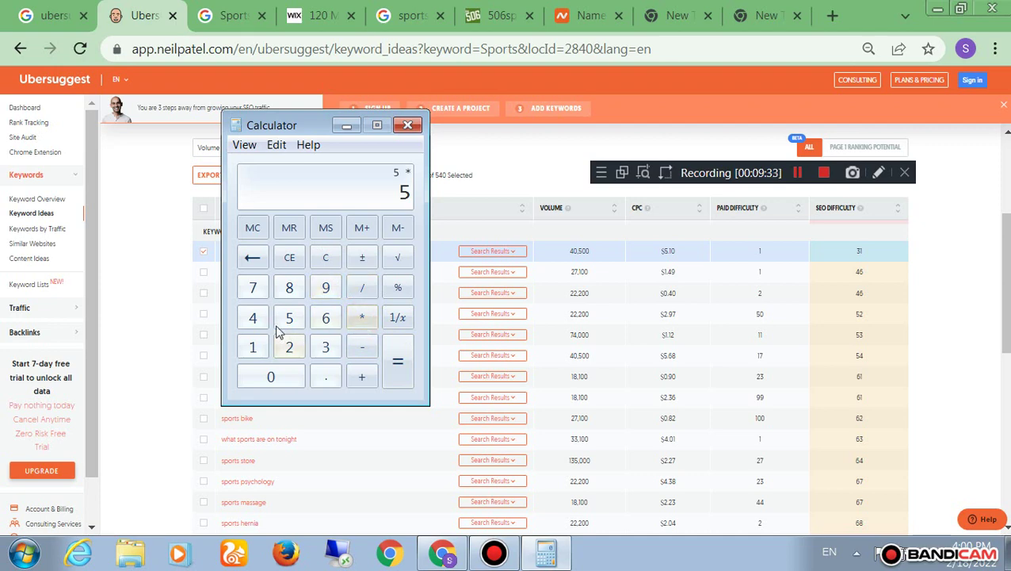
{"action": "left_click", "coordinate": [324, 346]}
{"action": "double_click", "coordinate": [282, 376]}
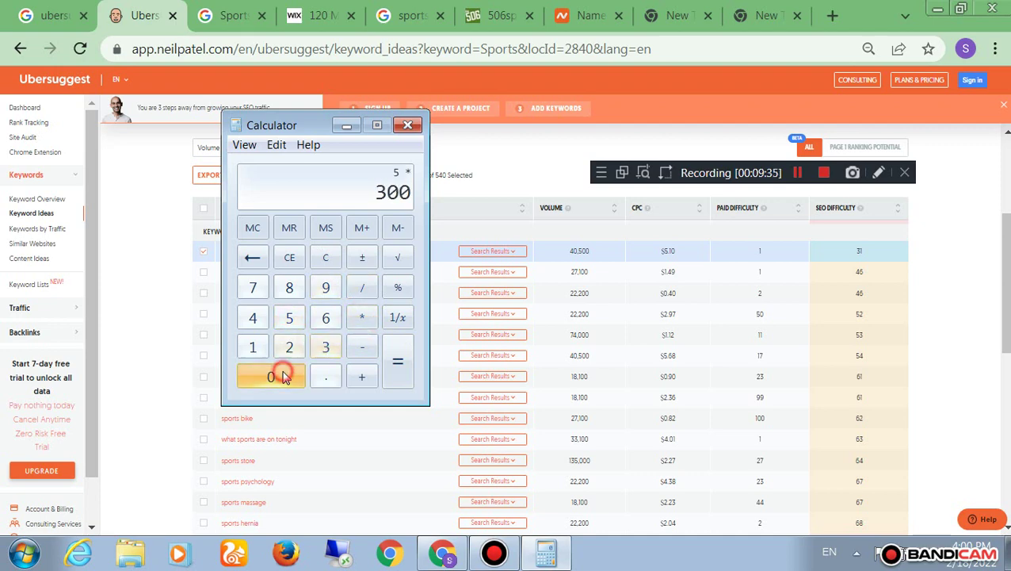
{"action": "left_click", "coordinate": [397, 360]}
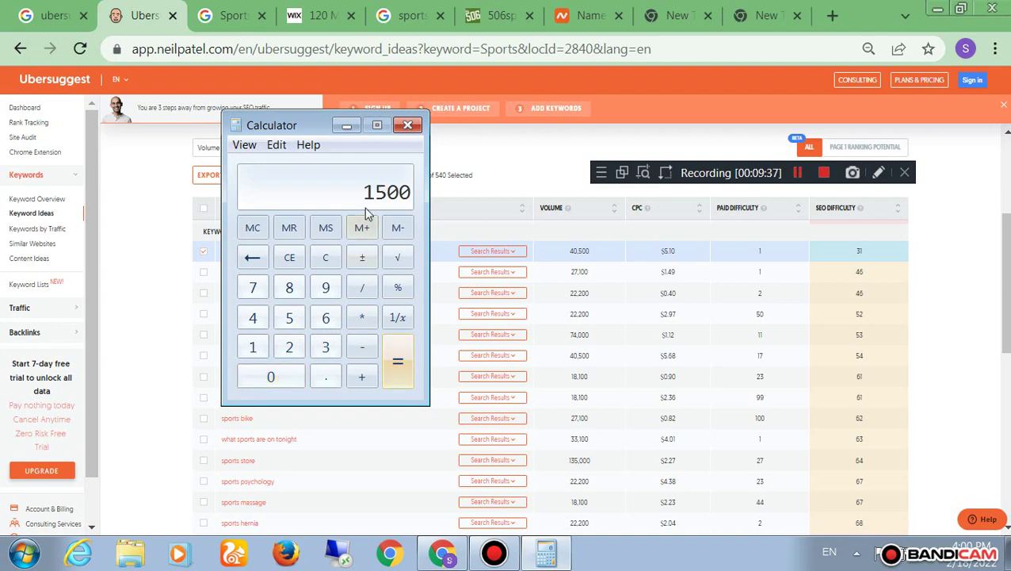